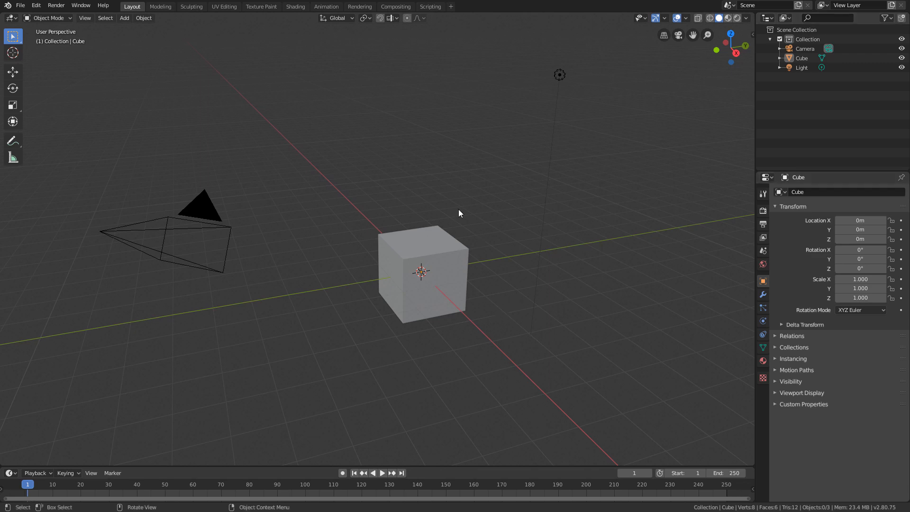
Step: Start a new General file, discarding the changes to the current scene
middle_drag(427, 257, 429, 255)
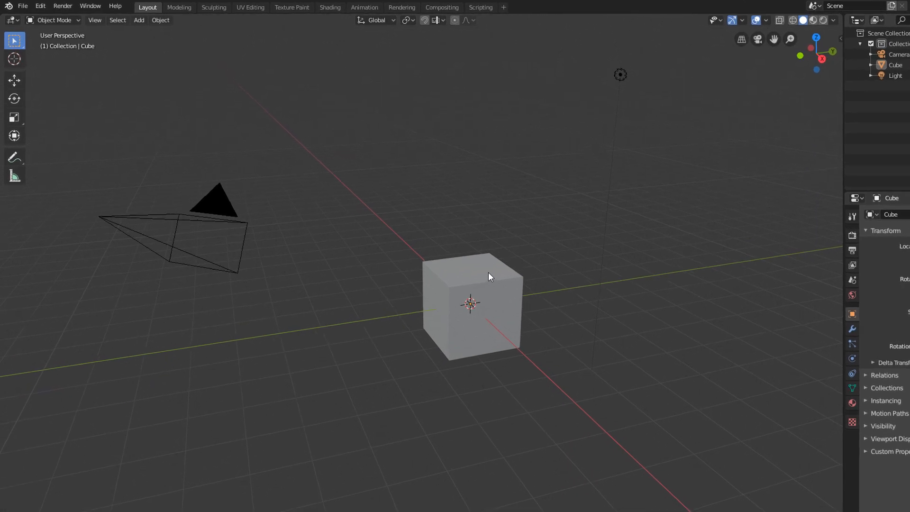
click(31, 8)
mouse_move(37, 28)
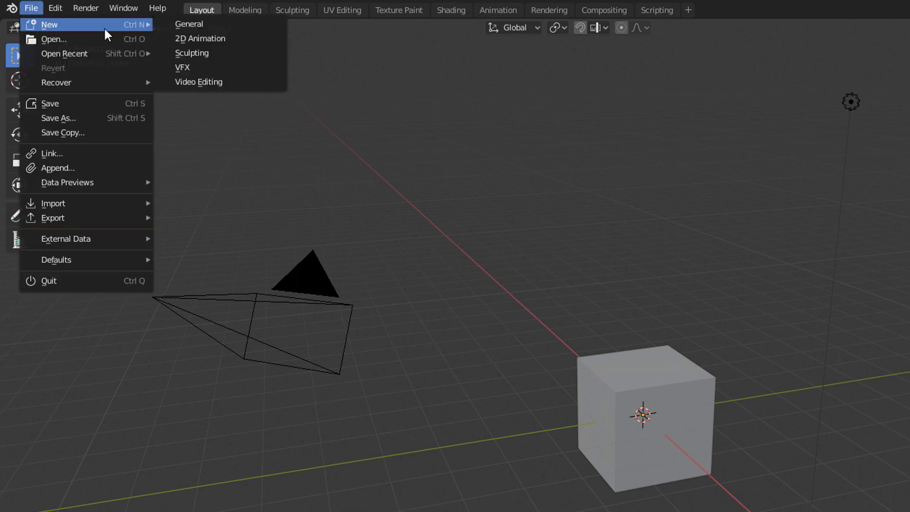
click(196, 25)
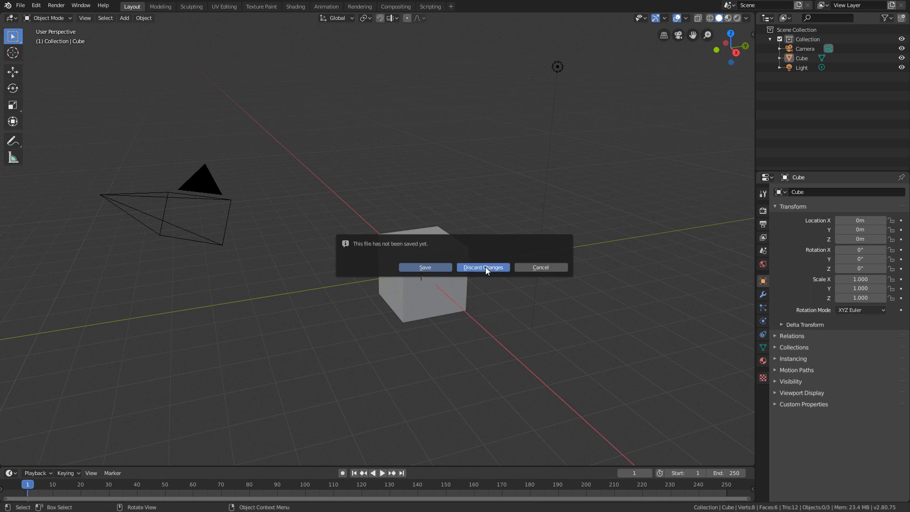
click(484, 267)
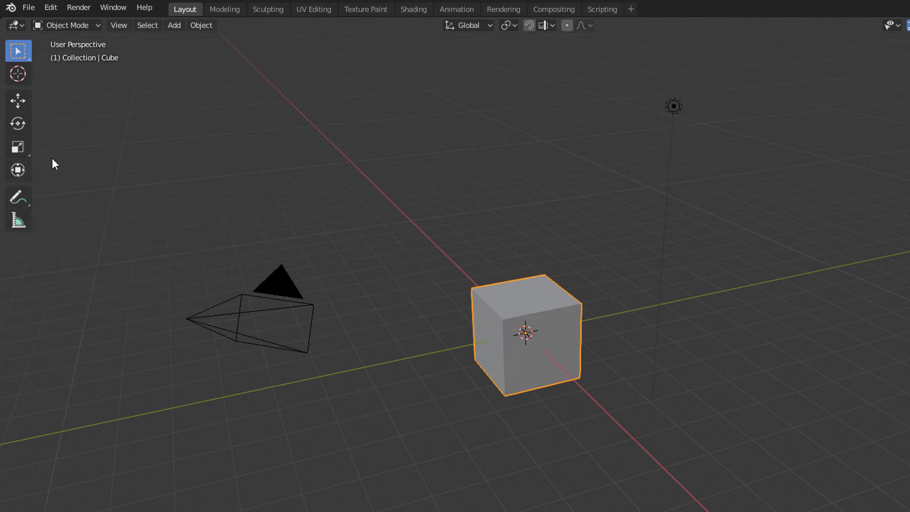
Step: Widen the viewport toolbar until the tool names are shown beside their icons in one column
click(38, 128)
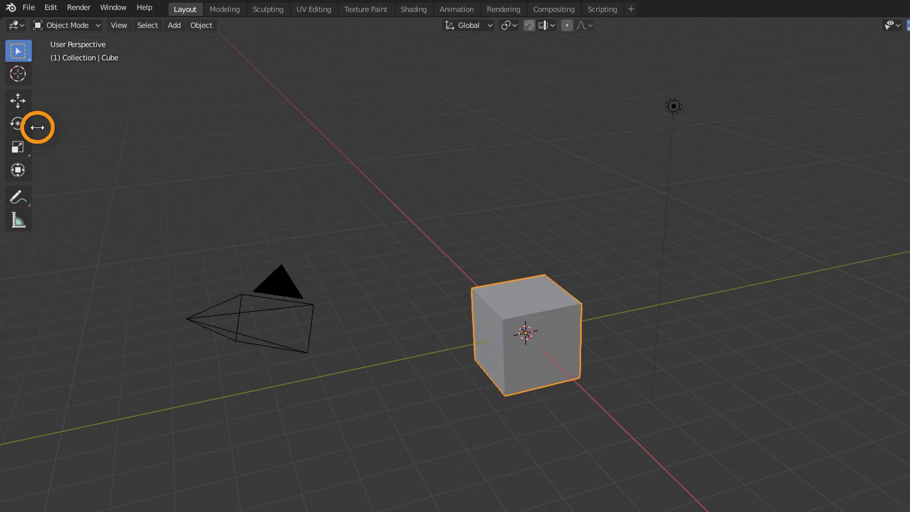
drag(37, 128, 56, 128)
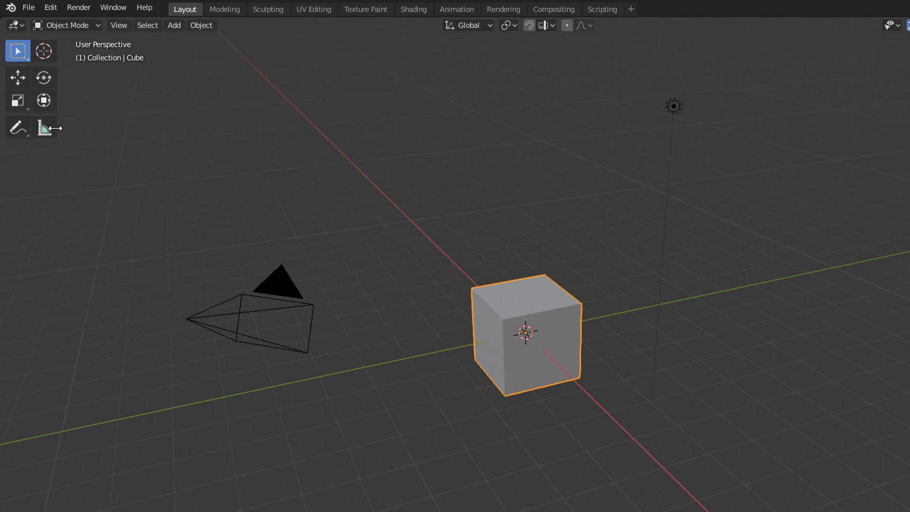
drag(55, 128, 54, 128)
drag(55, 128, 97, 122)
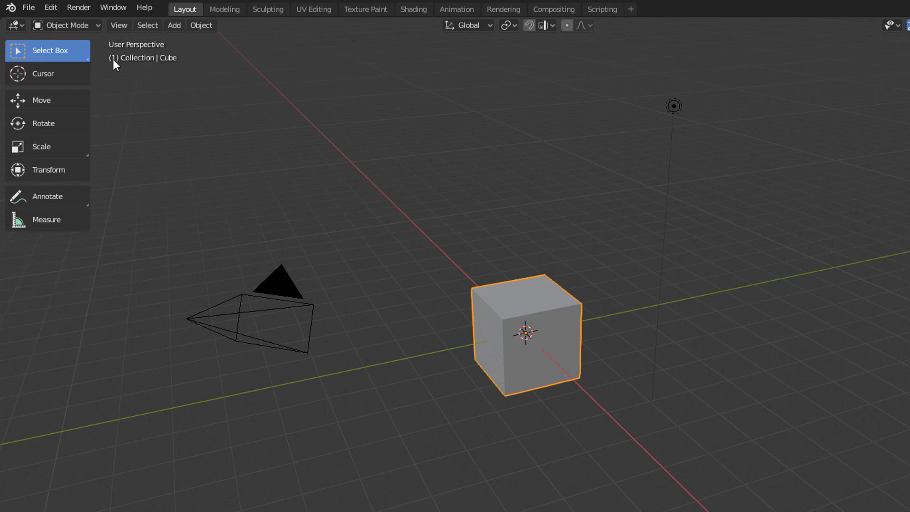
Step: Choose the Select Box tool and select the light, the cube and the camera one at a time
click(71, 55)
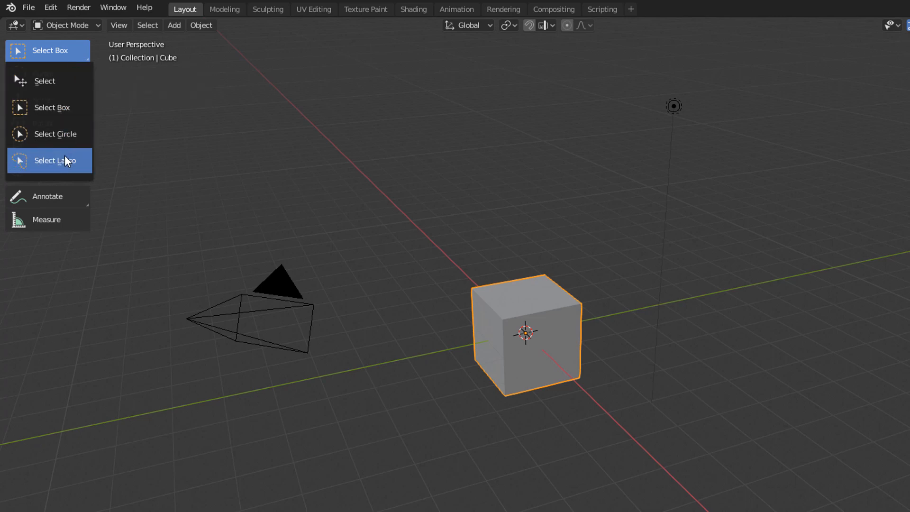
click(64, 108)
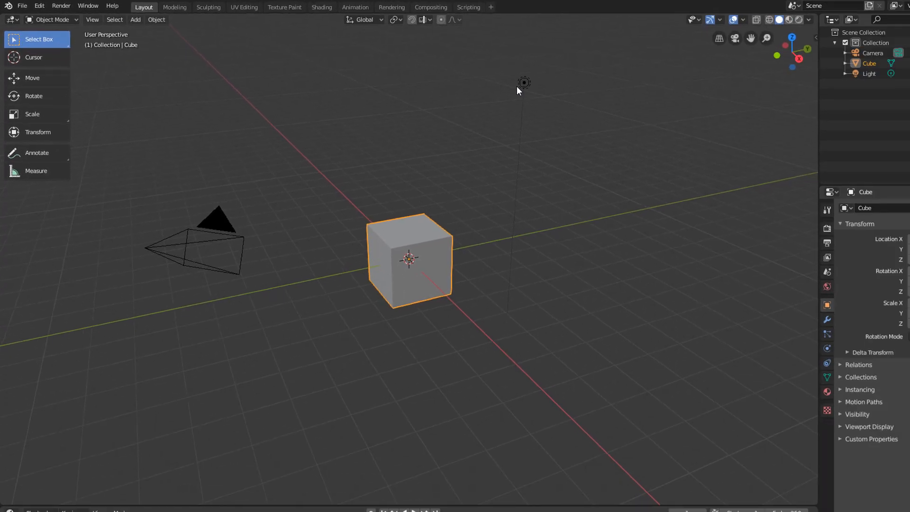
click(518, 87)
click(385, 226)
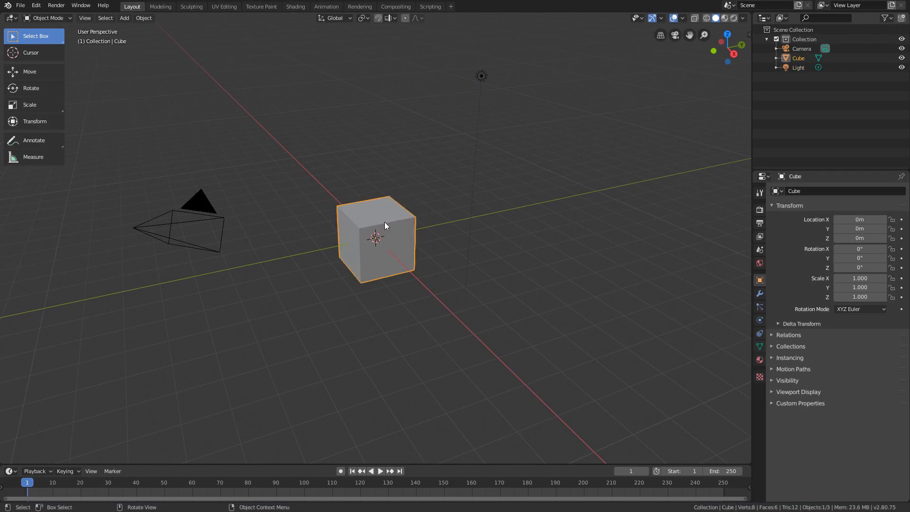
click(202, 198)
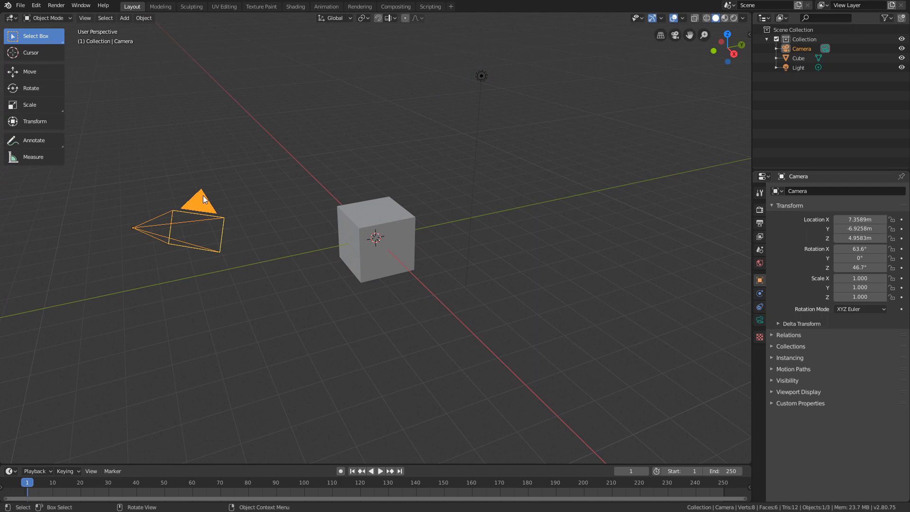
Step: Box-select all three objects, only the cube and light, and all three again, clearing the selection after each
drag(117, 57, 538, 312)
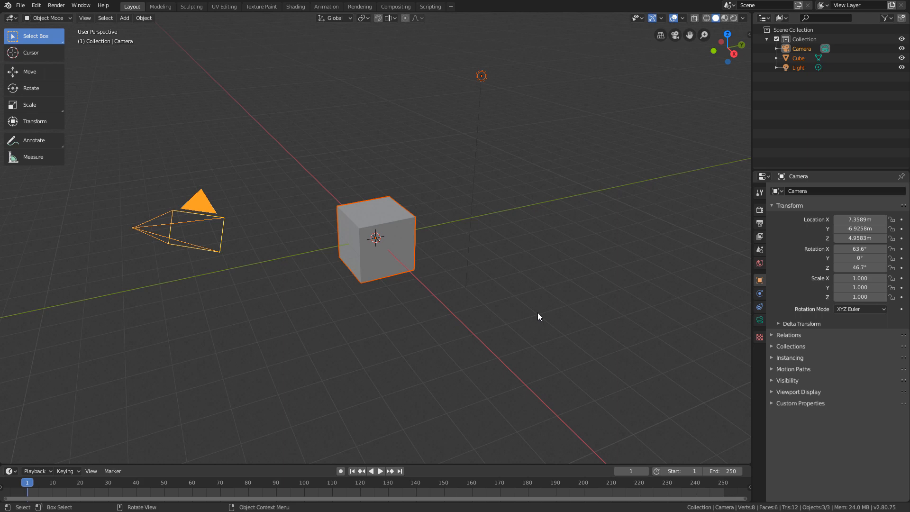
click(538, 312)
drag(534, 54, 306, 331)
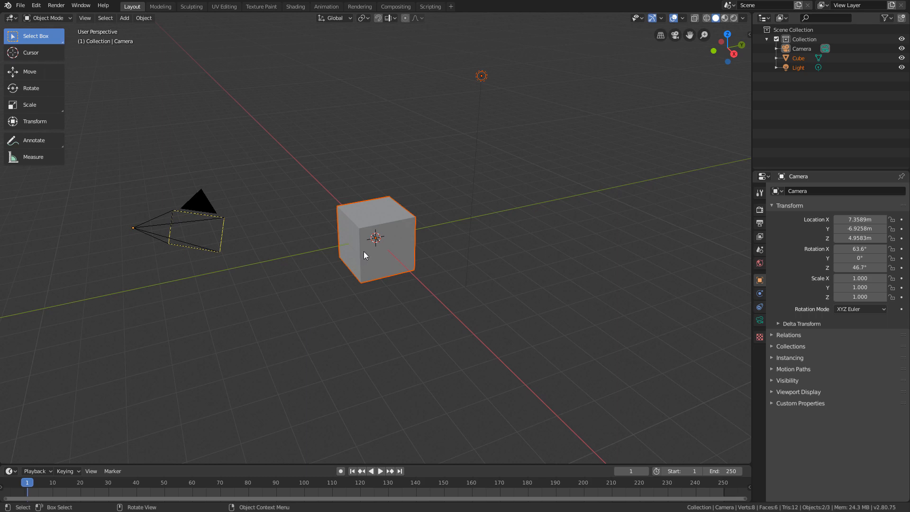
click(399, 97)
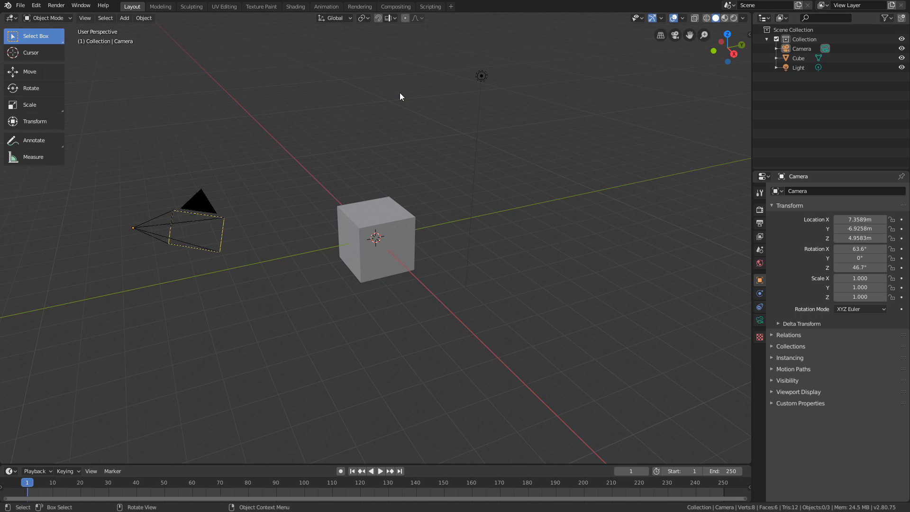
drag(504, 61, 128, 328)
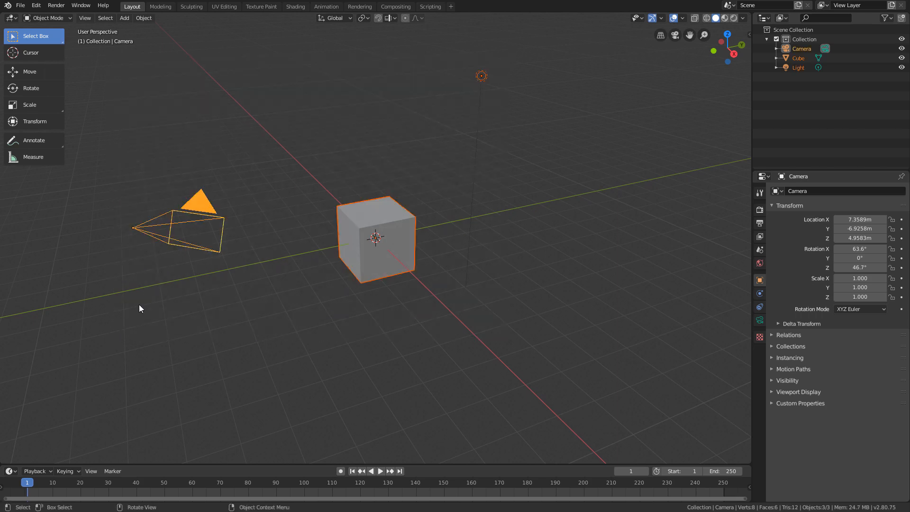
click(318, 112)
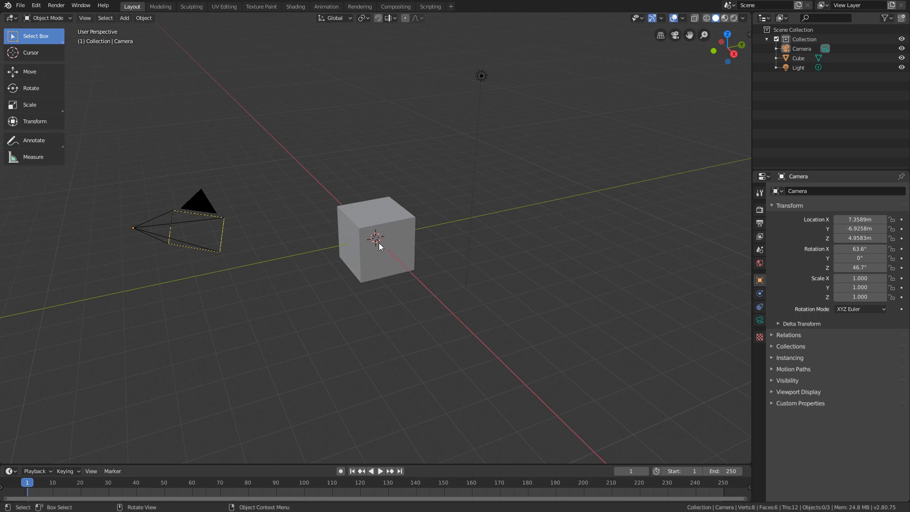
Step: Select the light, and add the cube and the camera to the selection
shift+click(481, 77)
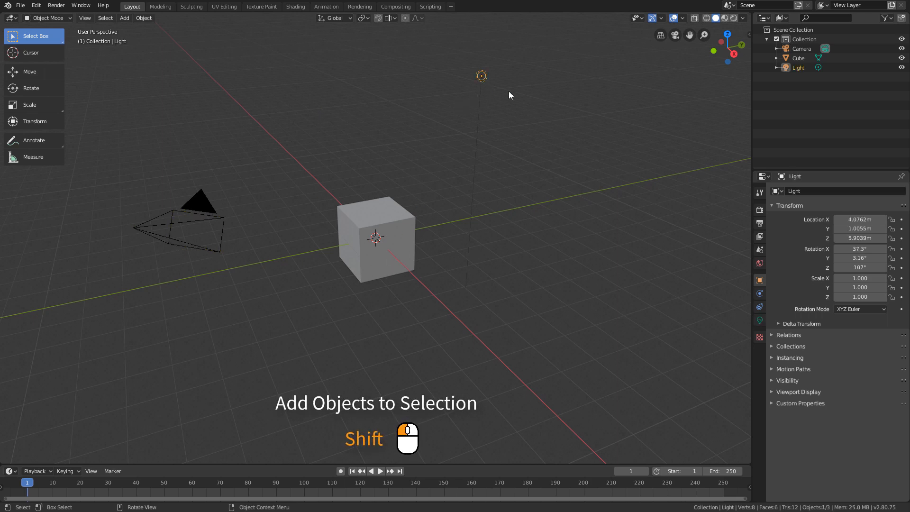
shift+click(388, 213)
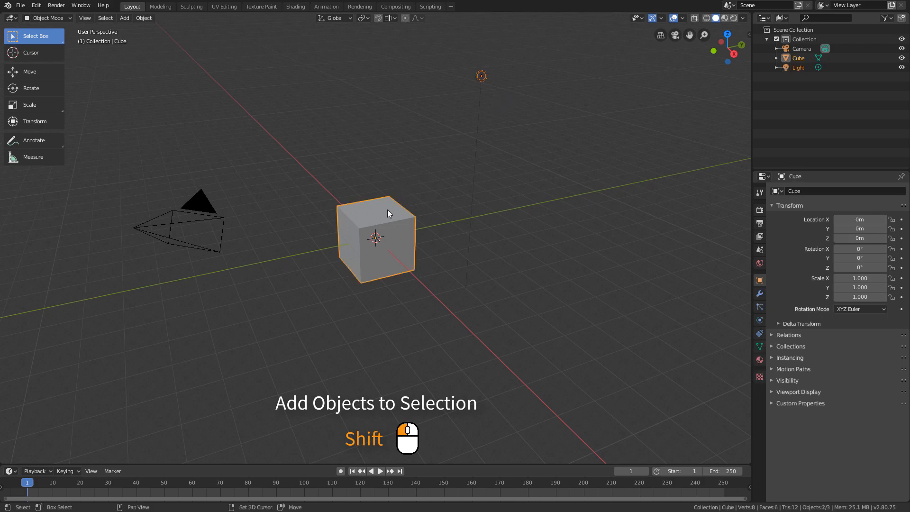
shift+click(201, 199)
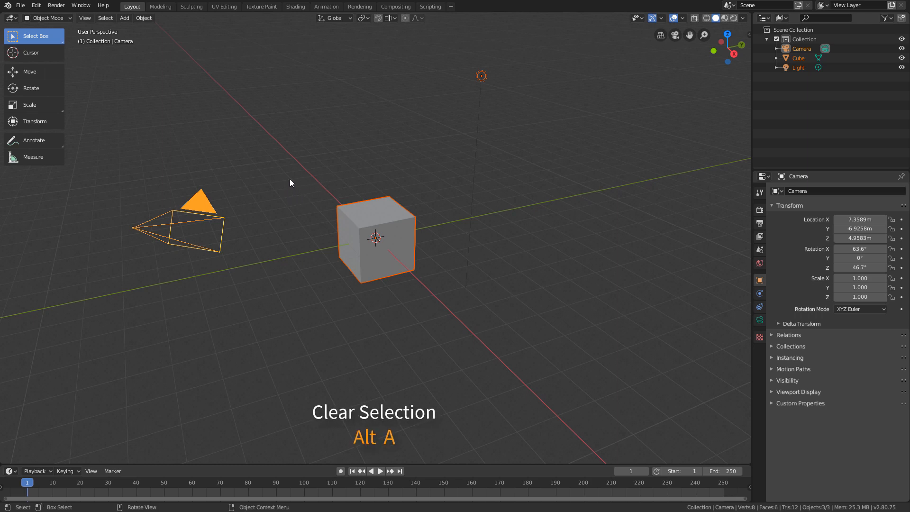
Step: Clear the selection, select all objects in the scene, and clear the selection again
key(alt+a)
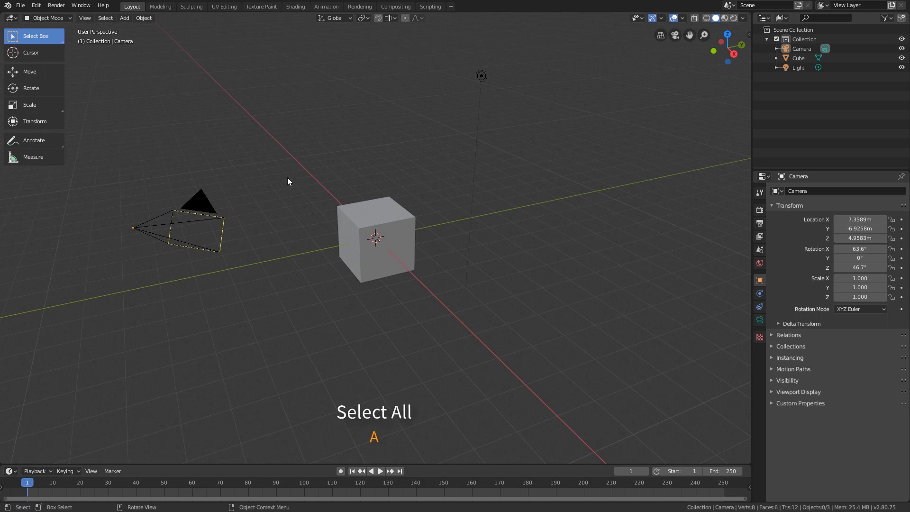
key(a)
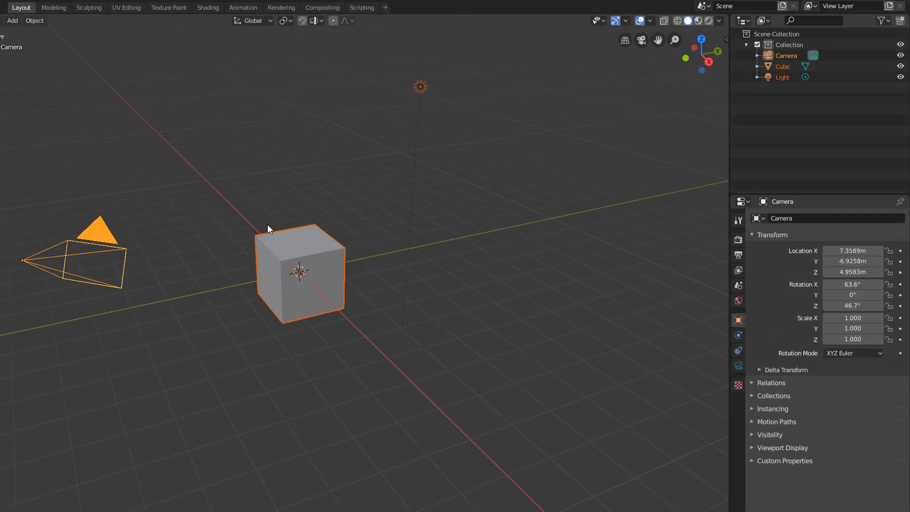
key(alt+a)
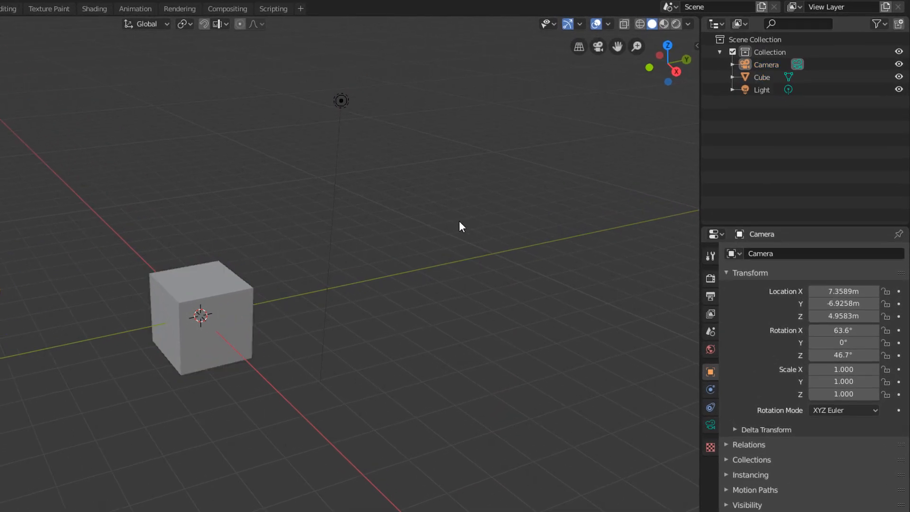
Step: Select the Camera, Cube and Light one after another from the scene's object list
click(770, 64)
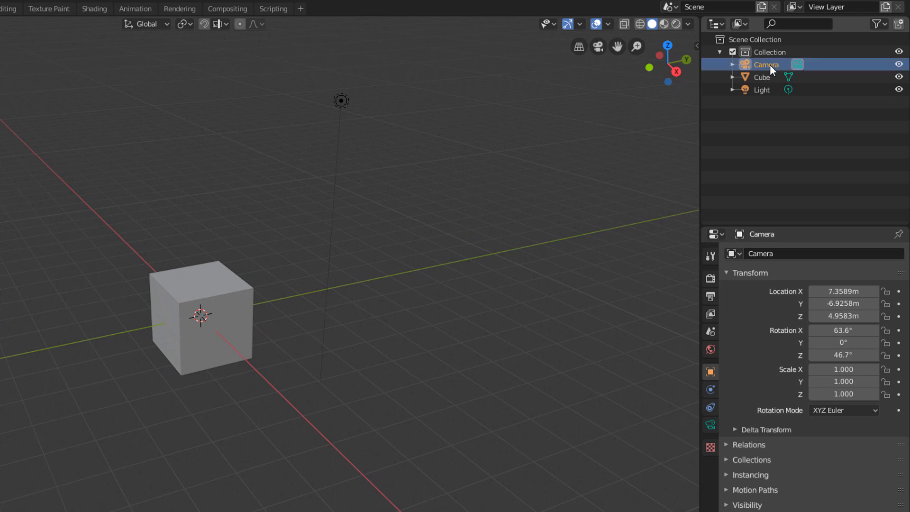
click(765, 77)
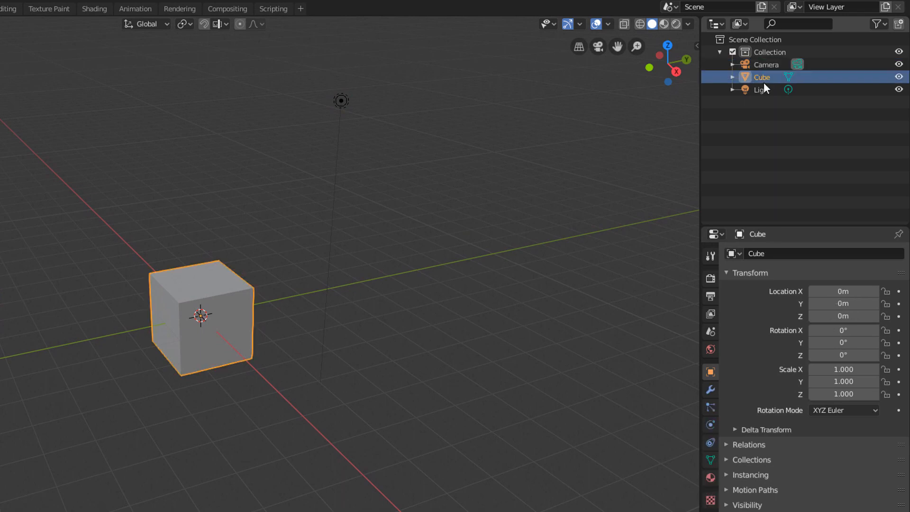
click(761, 91)
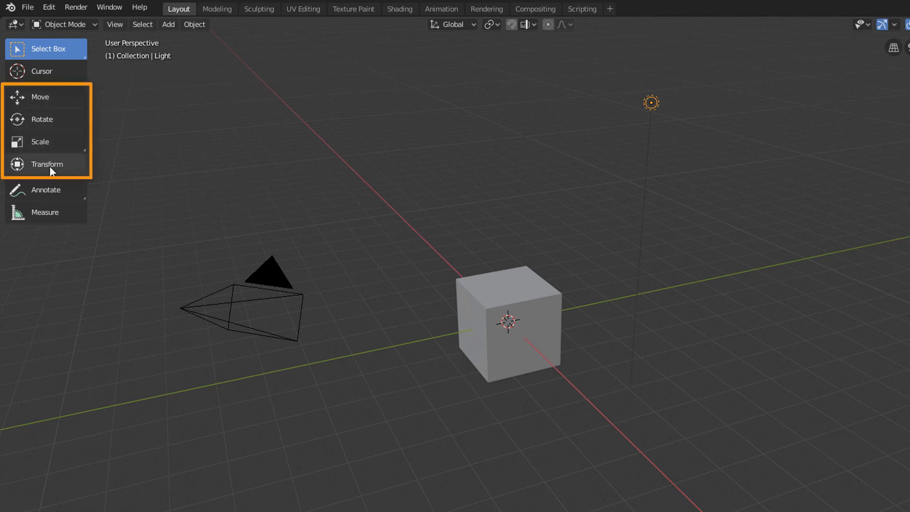
Step: Activate the Move tool and select the cube, the camera and the light in turn to show their move gizmos
click(58, 98)
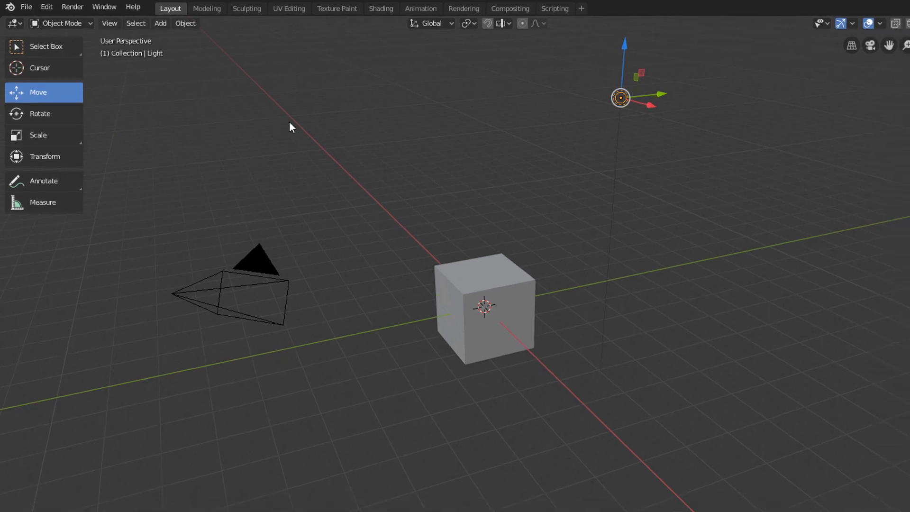
click(396, 205)
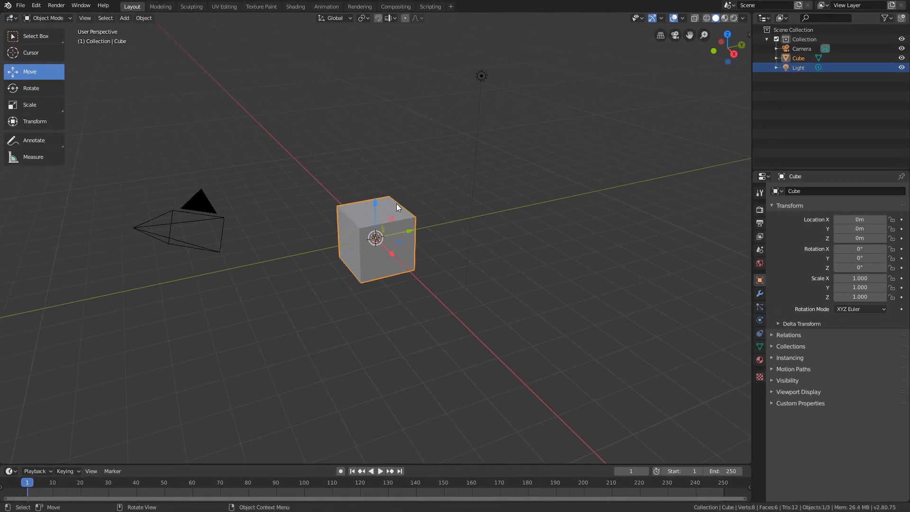
click(199, 204)
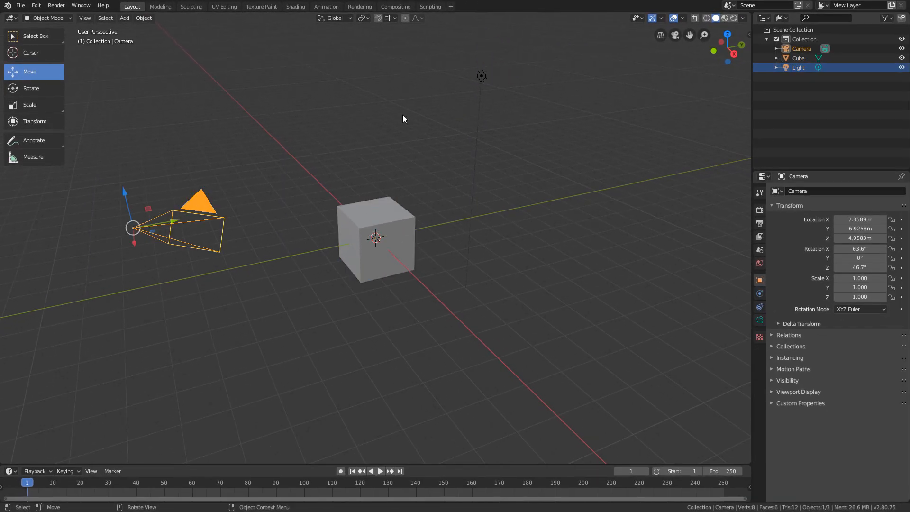
click(468, 80)
click(480, 76)
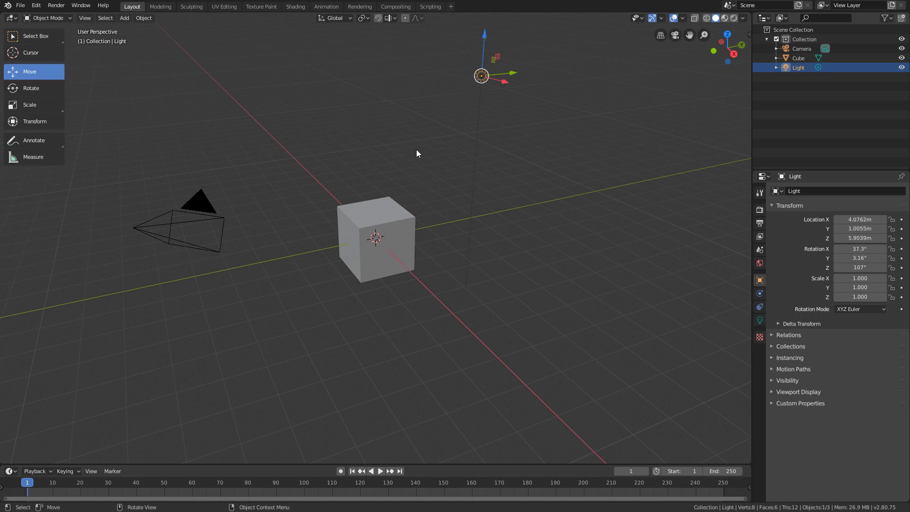
Step: Select the cube with the Move tool and examine its move gizmo up close
click(380, 212)
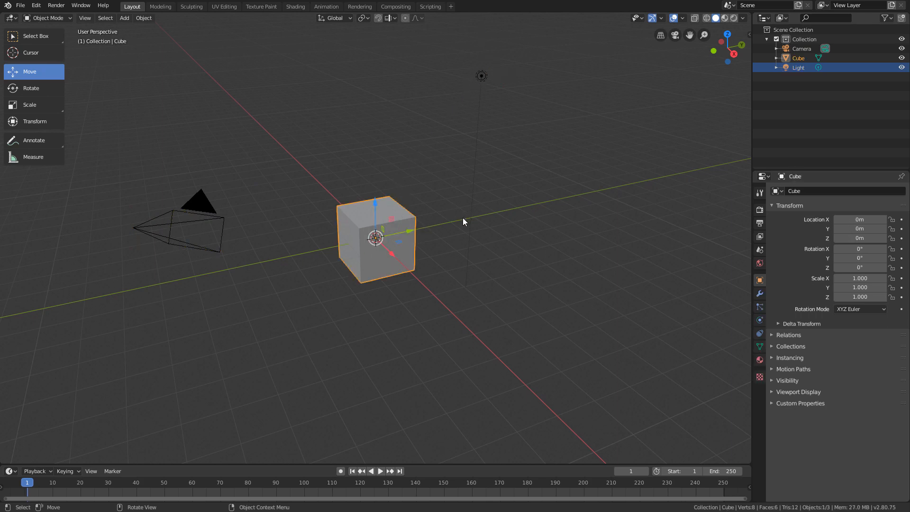
scroll(445, 244, up, 2)
middle_drag(457, 249, 380, 251)
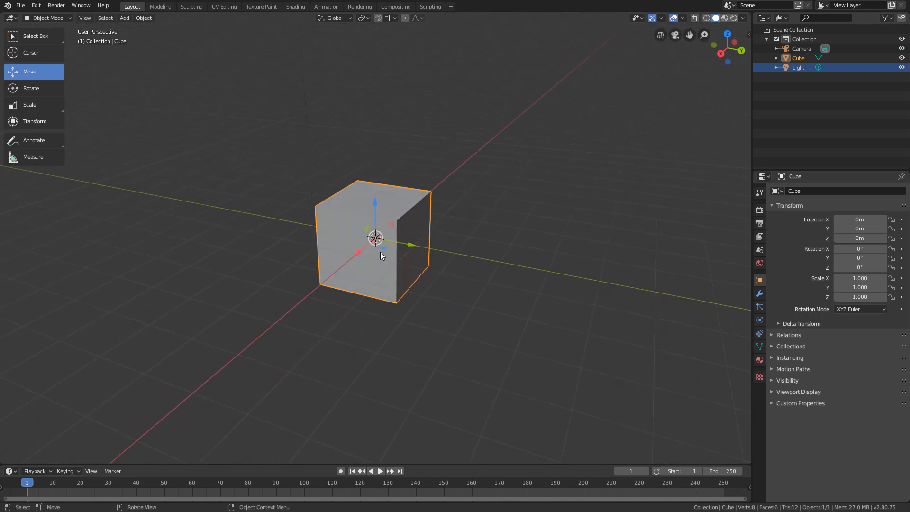
scroll(380, 252, up, 2)
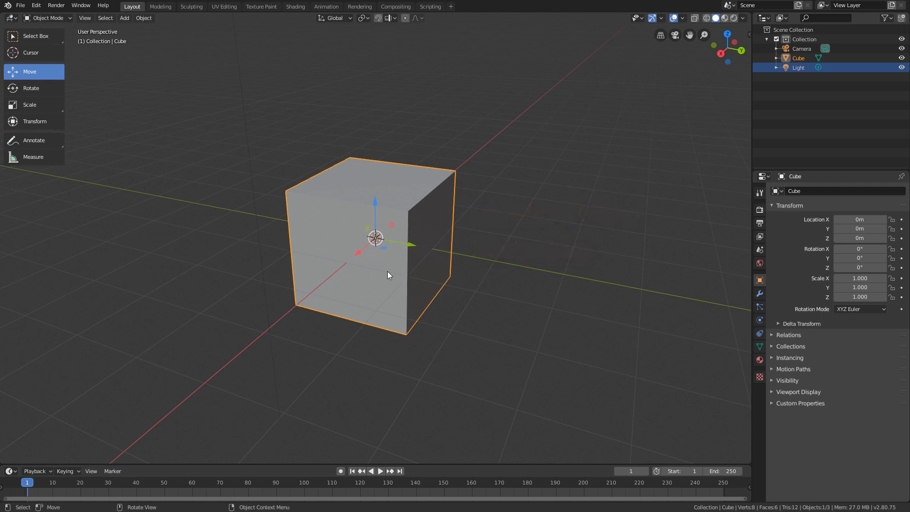
scroll(383, 270, up, 3)
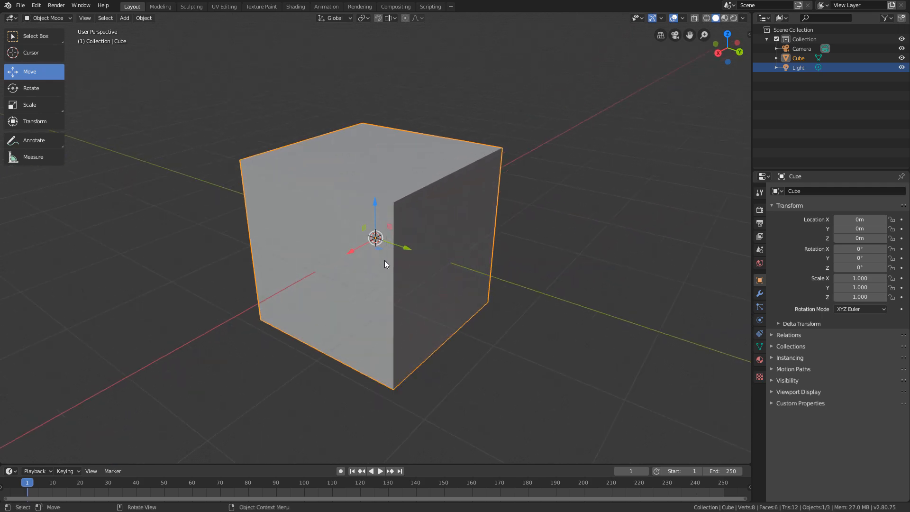
scroll(374, 237, down, 1)
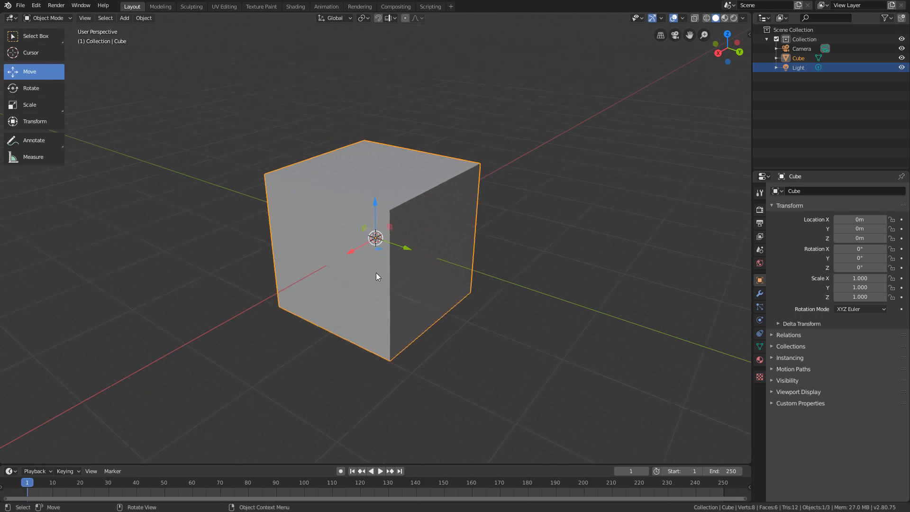
middle_drag(377, 272, 376, 255)
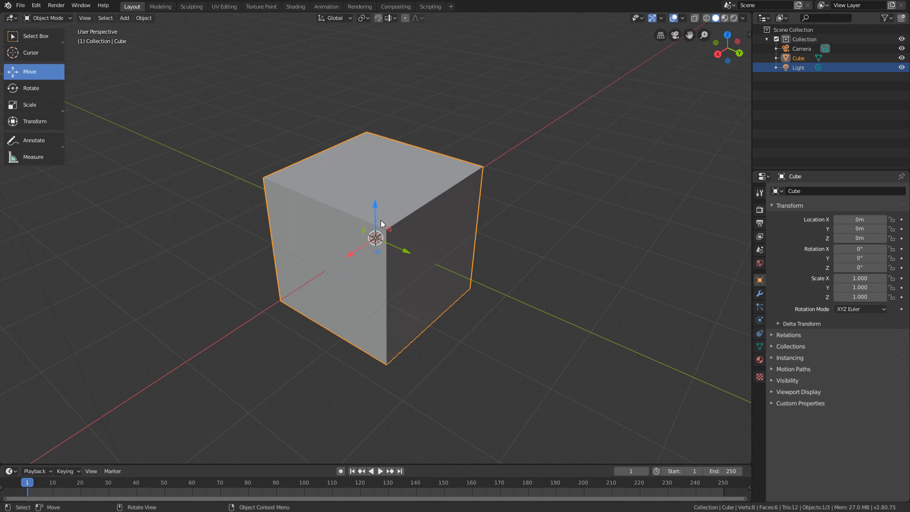
Step: Move the cube along only the X axis with the move gizmo to about X -2.56 m
middle_drag(397, 257, 352, 247)
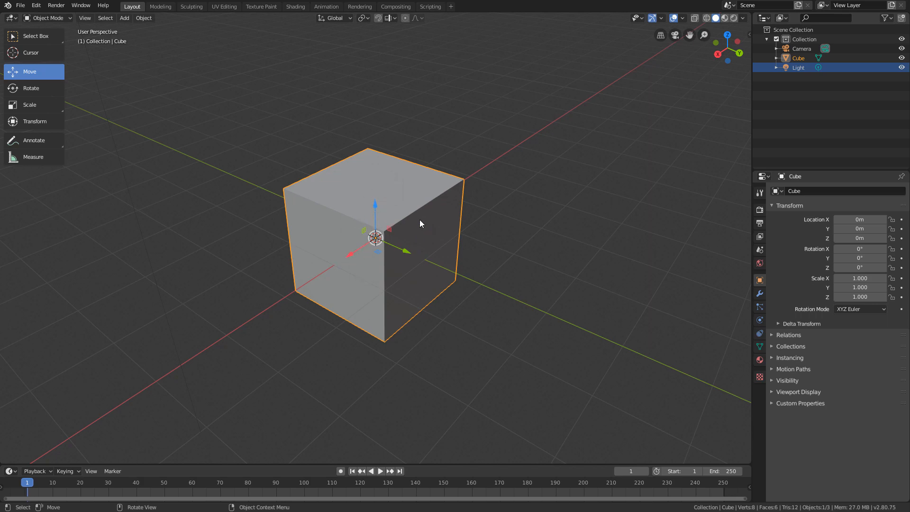
drag(357, 253, 419, 220)
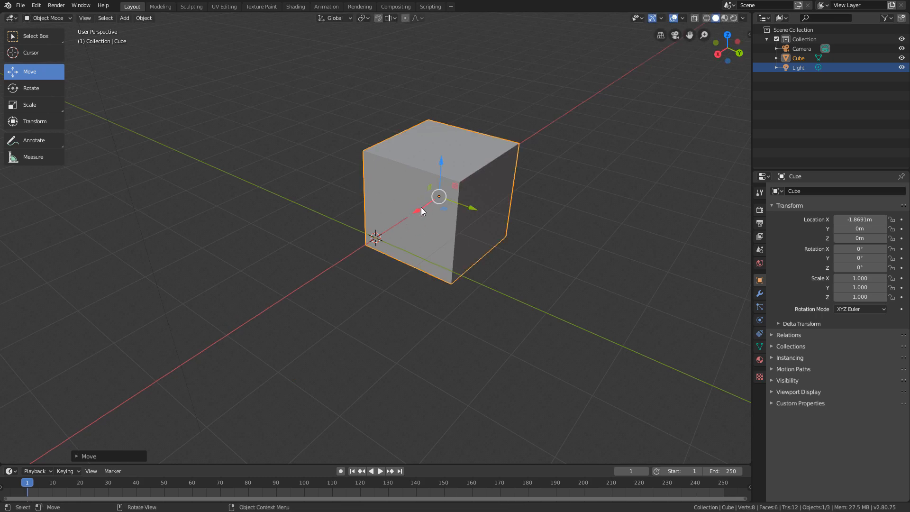
drag(422, 212, 425, 232)
middle_drag(425, 232, 442, 244)
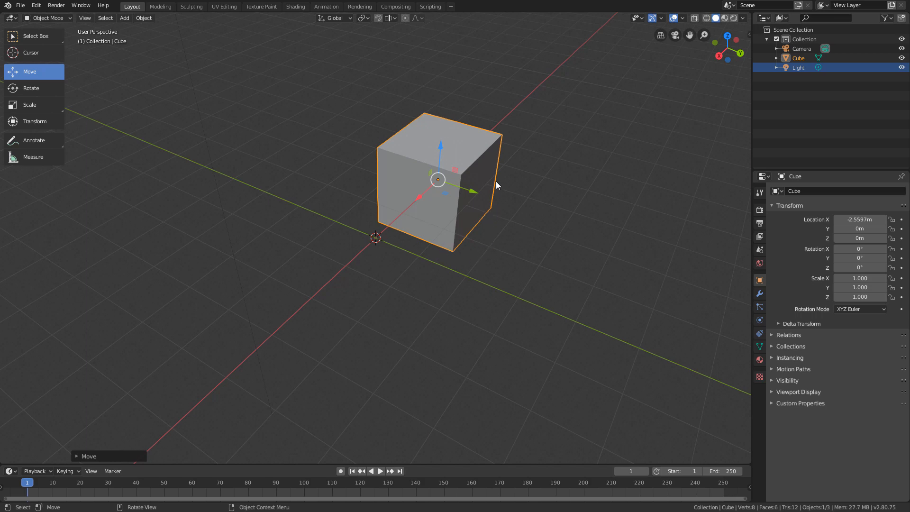
Step: Move the cube along the Y axis to about 2.63 m and up the Z axis to about 1.77 m
drag(474, 192, 568, 250)
shift+middle_drag(543, 237, 331, 214)
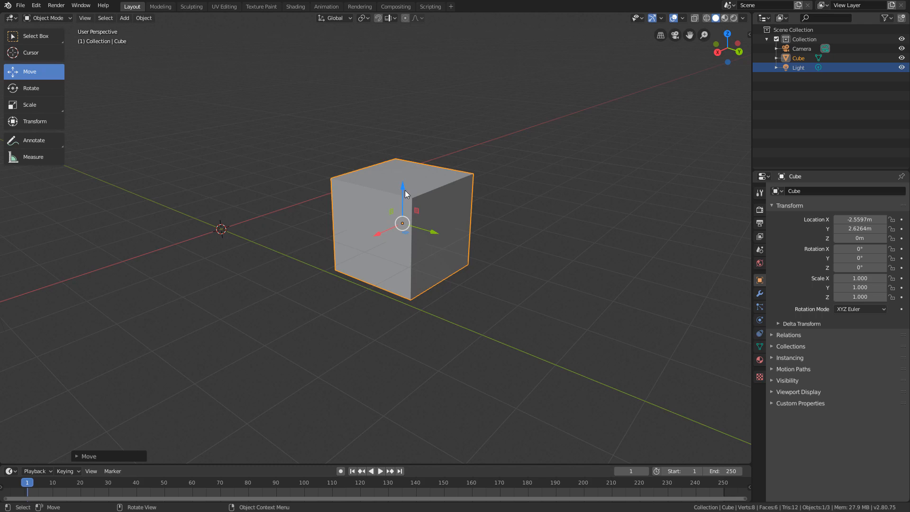
drag(405, 190, 451, 97)
middle_drag(525, 125, 481, 206)
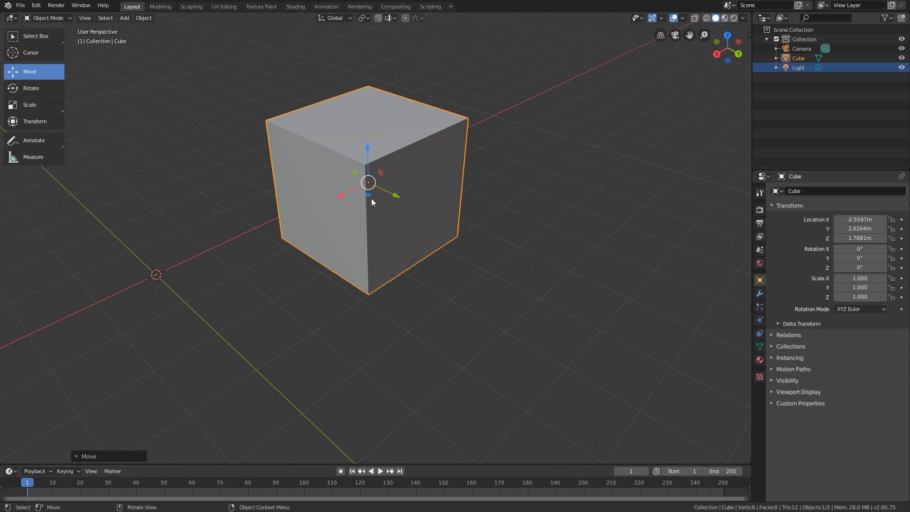
Step: Move the cube within the XY plane using the gizmo's plane handle to about X -1.65 m, Y 3.85 m
drag(369, 196, 390, 268)
middle_drag(419, 272, 361, 249)
scroll(430, 252, down, 1)
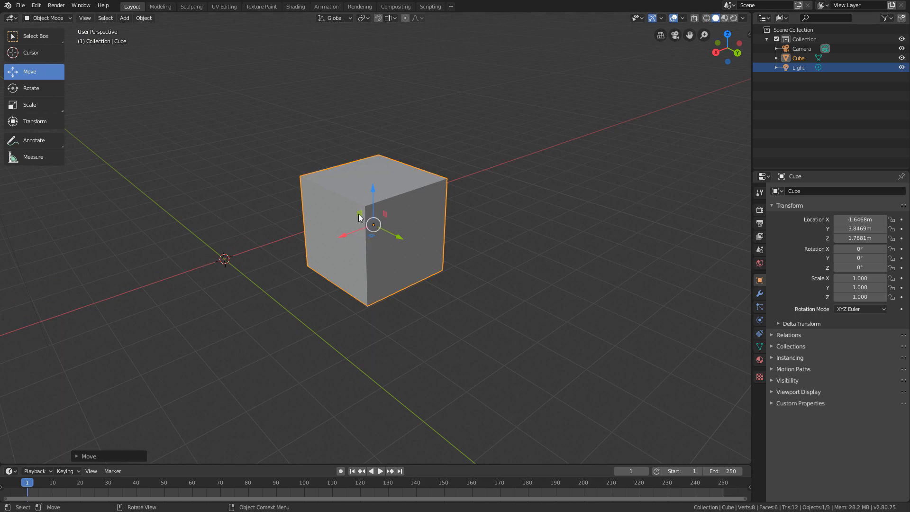
Step: Move the cube within the XZ plane to about X 0.44 m, Z 3.69 m, and within the YZ plane to about Y 3.72 m, Z 3.6 m
drag(359, 215, 257, 143)
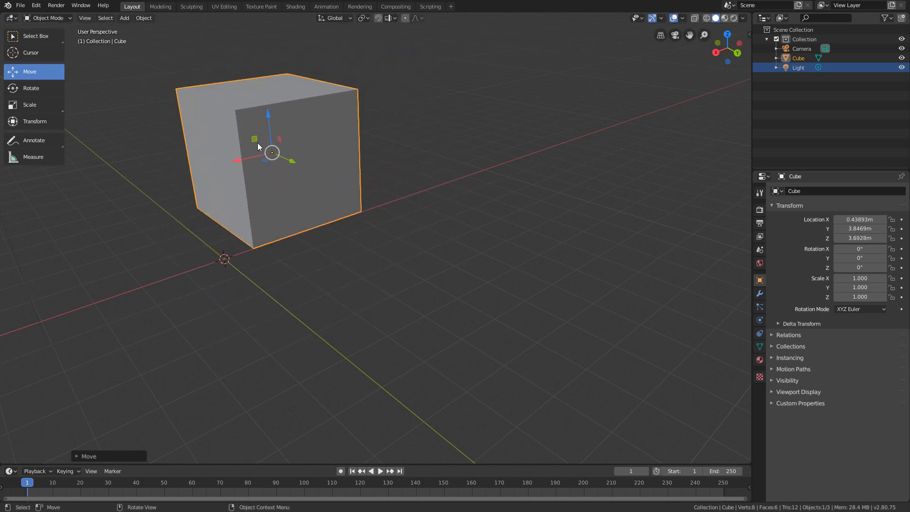
middle_drag(257, 143, 307, 169)
middle_drag(362, 167, 342, 147)
mouse_move(338, 147)
mouse_down()
mouse_move(274, 114)
mouse_move(219, 106)
mouse_move(300, 254)
mouse_move(392, 122)
mouse_move(301, 212)
mouse_move(282, 167)
mouse_move(268, 172)
mouse_move(378, 142)
mouse_move(331, 150)
mouse_up()
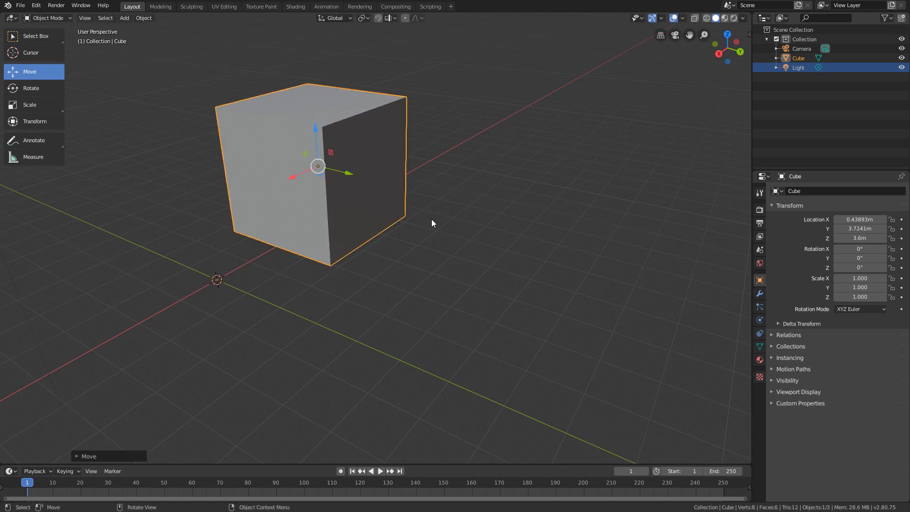
Step: Grab and move the cube freely several times without the gizmo, placing it at about X 0.2 m, Y 4.06 m, Z 3.59 m
mouse_move(432, 219)
middle_down()
mouse_move(427, 227)
mouse_move(431, 218)
middle_up()
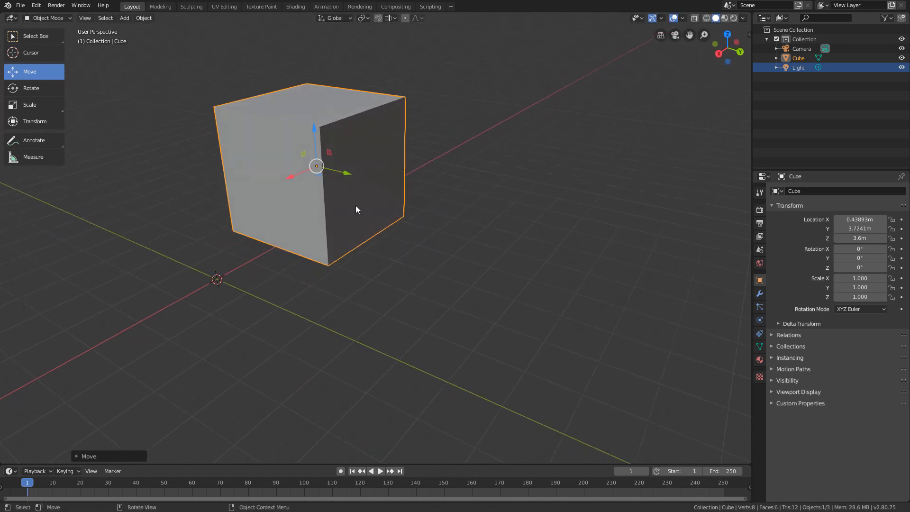
middle_drag(355, 206, 354, 216)
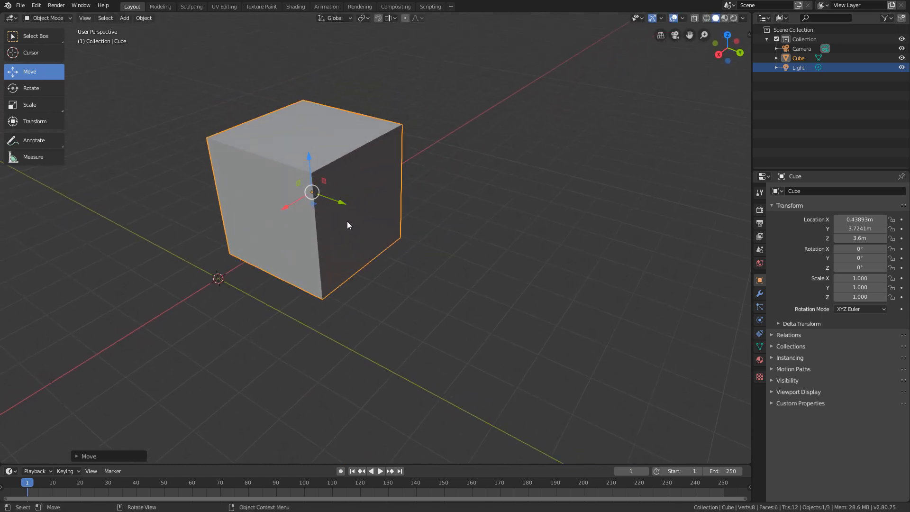
scroll(470, 199, down, 2)
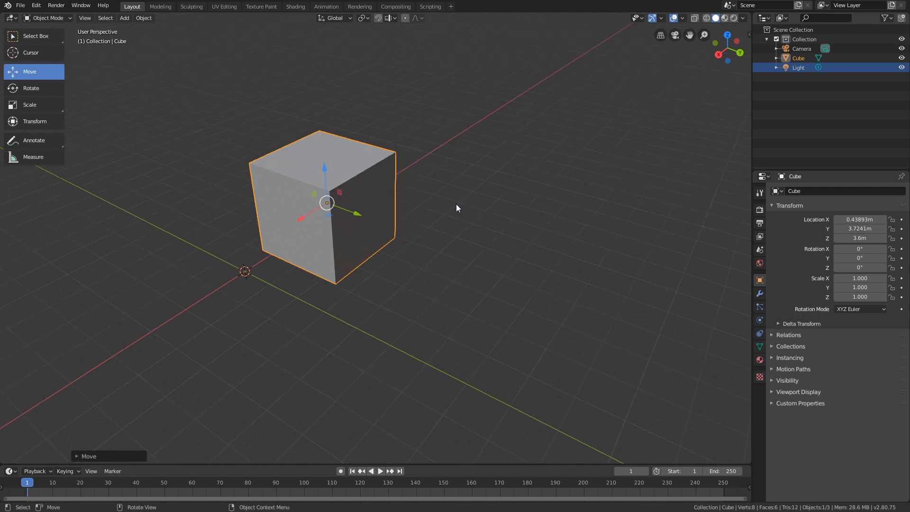
key(g)
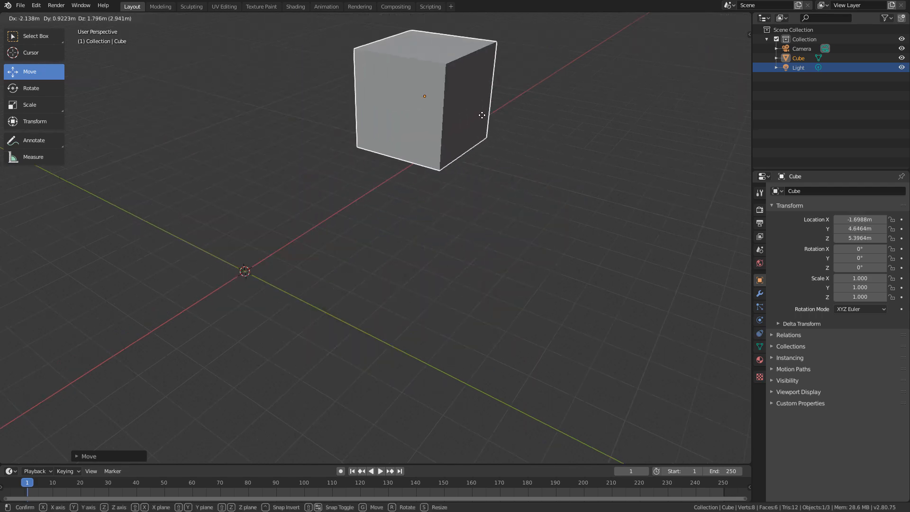
click(466, 195)
key(g)
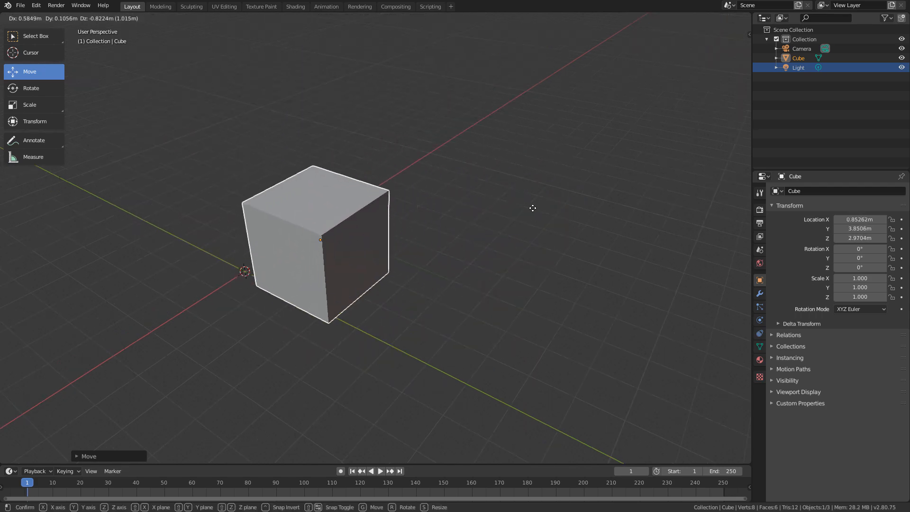
click(440, 119)
key(g)
click(444, 129)
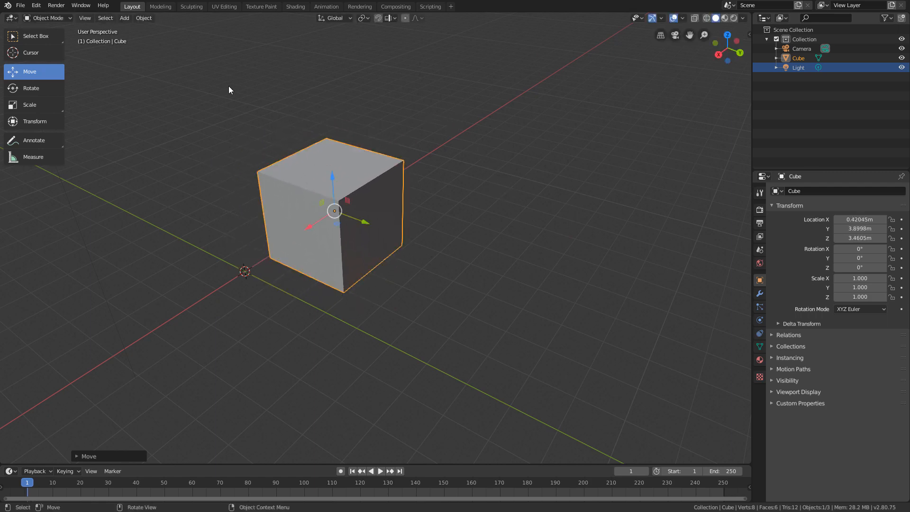
key(g)
click(220, 124)
key(g)
click(191, 205)
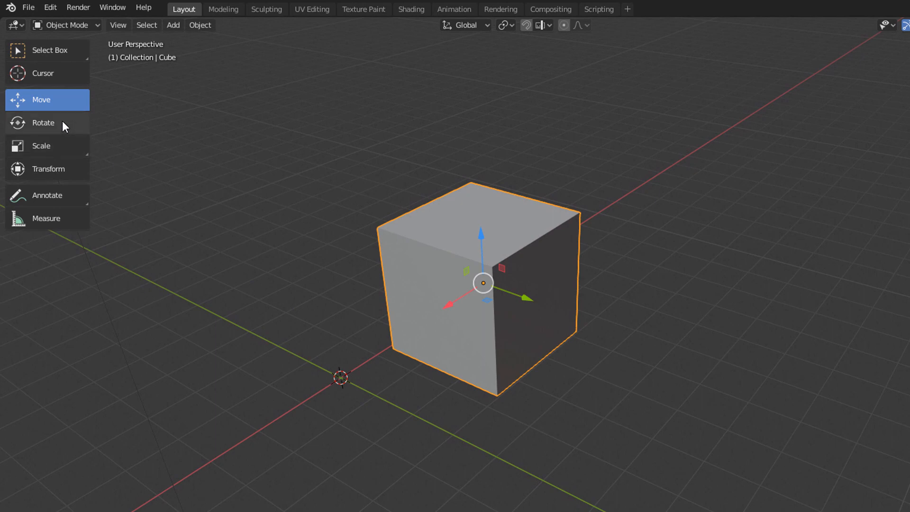
Step: Activate the Rotate tool and examine the rotation rings around the cube
click(56, 126)
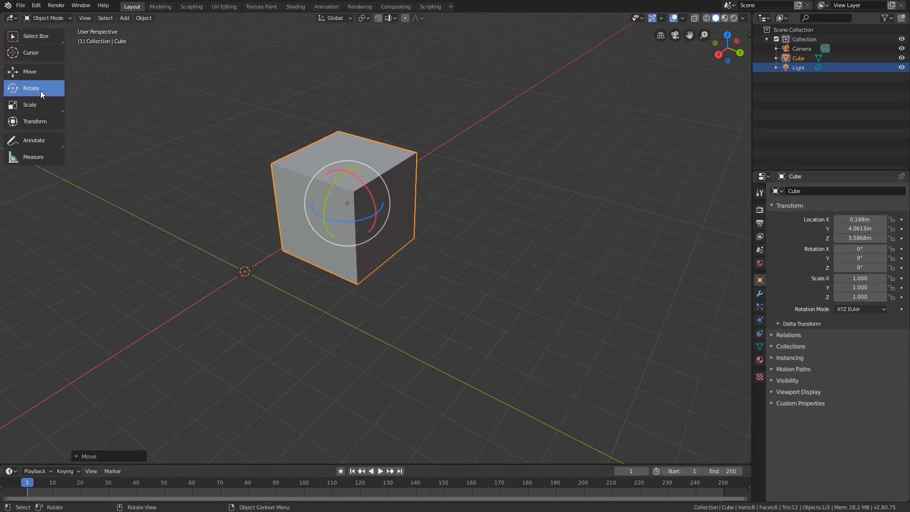
middle_drag(179, 176, 204, 199)
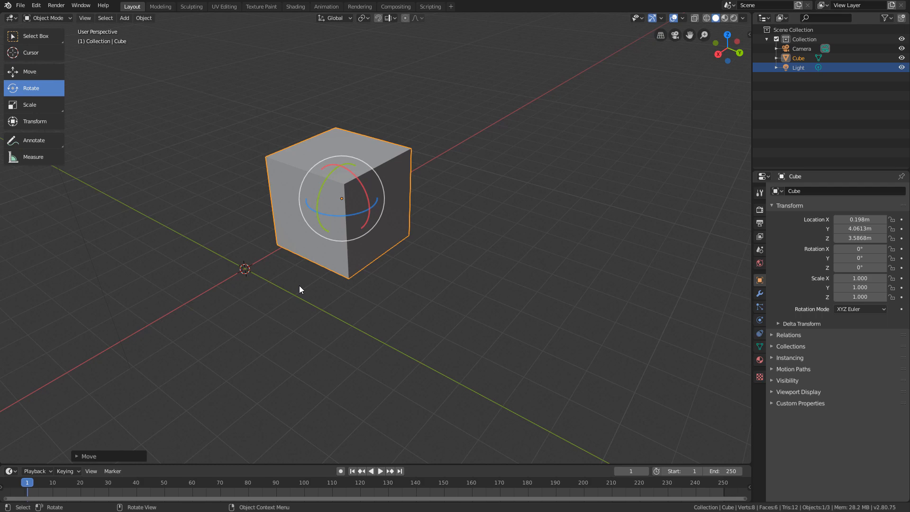
mouse_move(303, 288)
middle_down()
mouse_move(332, 310)
mouse_move(325, 337)
mouse_move(290, 349)
mouse_move(199, 335)
mouse_move(304, 294)
middle_up()
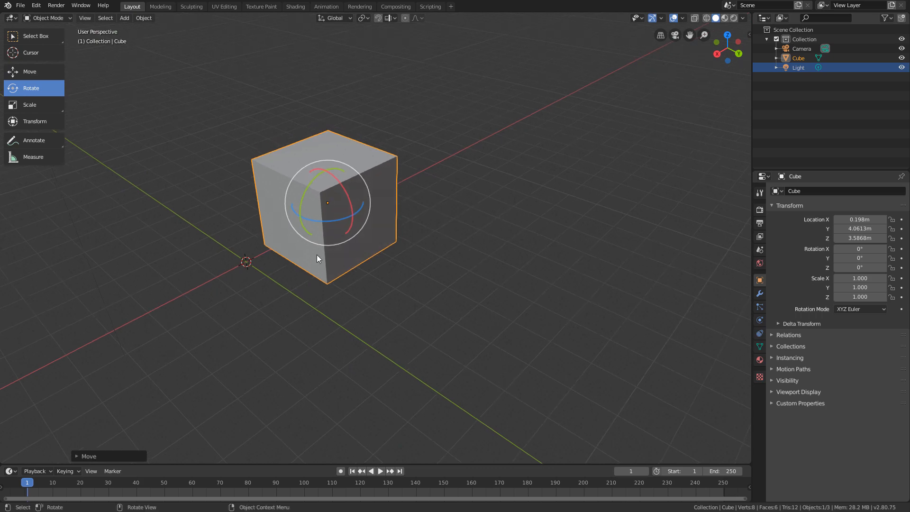
middle_drag(294, 186, 347, 276)
scroll(350, 228, up, 2)
Step: Rotate the cube with the colored rings to about -38.5° on X, 27.1° on Y and 14.3° on Z
drag(357, 179, 378, 176)
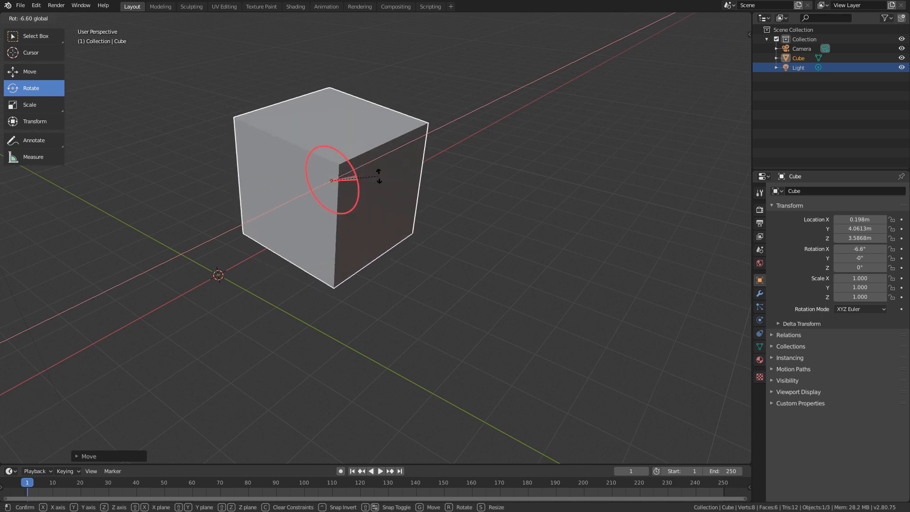
right_click(379, 176)
middle_drag(385, 190, 397, 201)
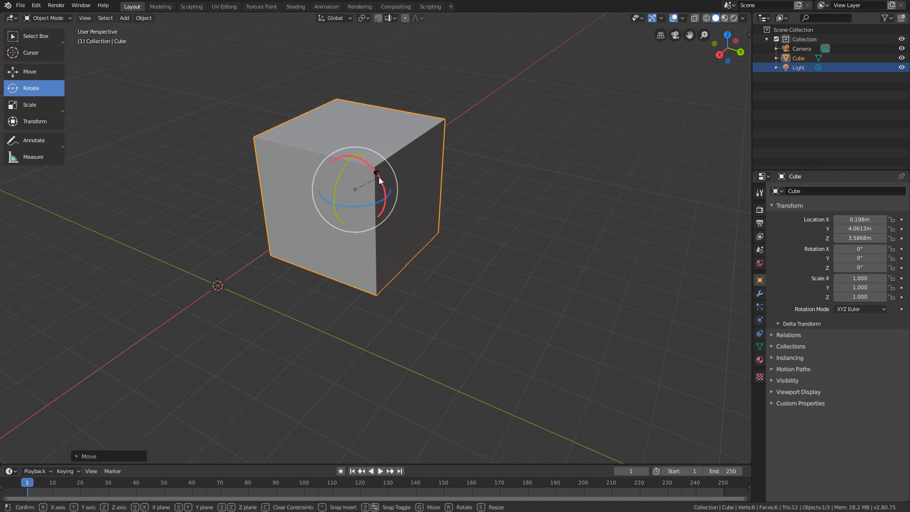
drag(379, 177, 372, 215)
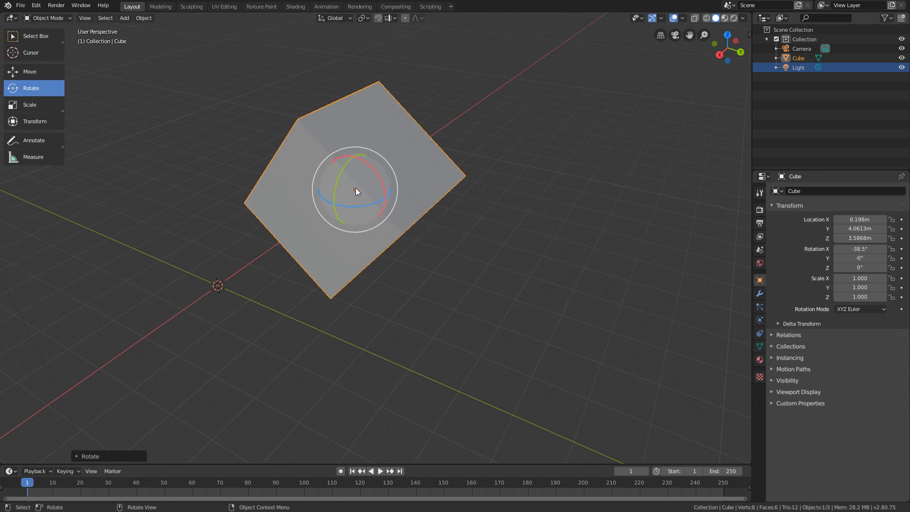
drag(345, 166, 337, 193)
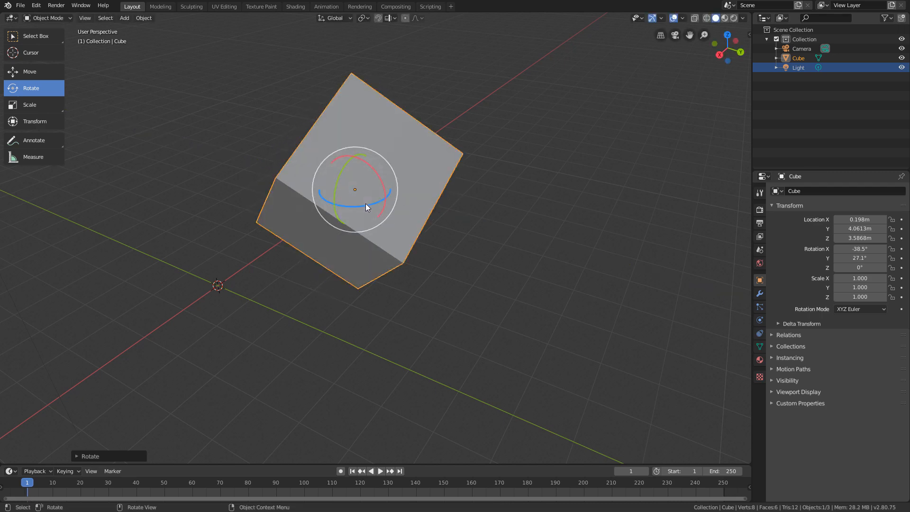
mouse_move(365, 207)
mouse_down()
mouse_move(328, 206)
mouse_move(386, 199)
mouse_move(340, 207)
mouse_move(374, 205)
mouse_up()
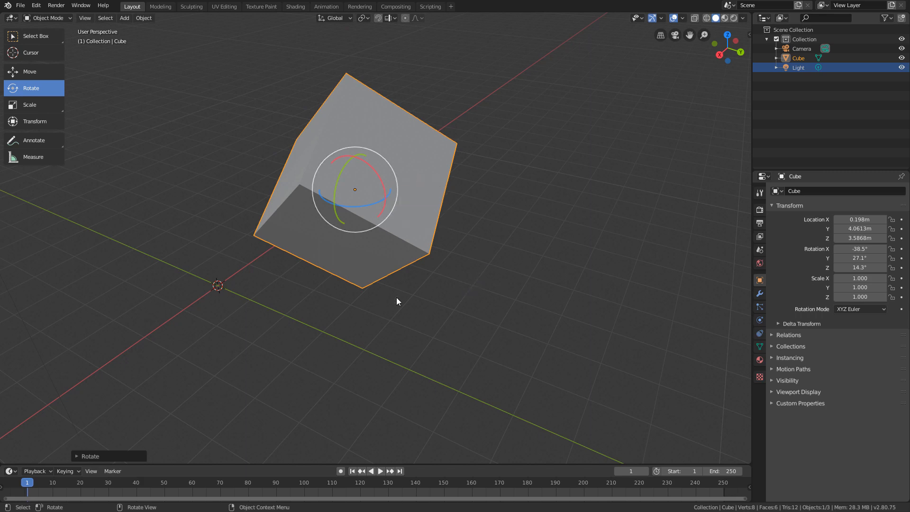
Step: Rotate the cube freely in the view plane, and turn it trackball-style from inside the rotation gizmo
key(r)
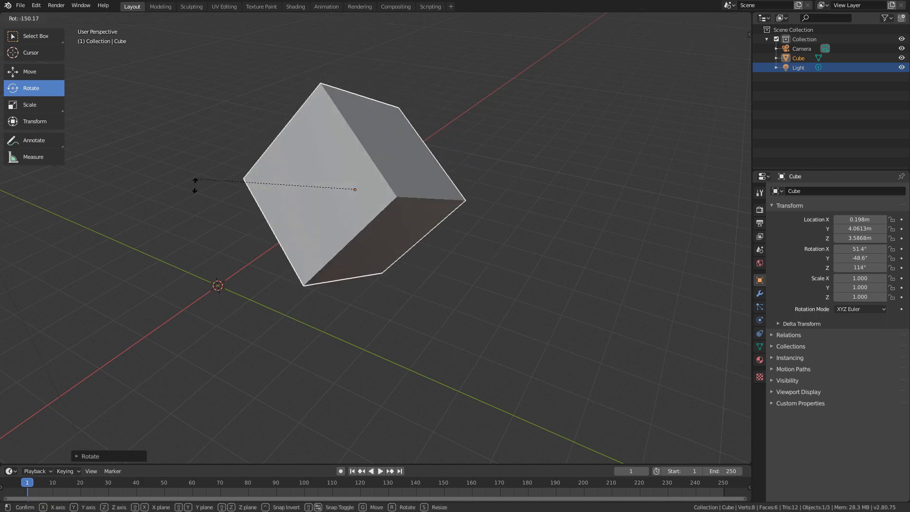
click(484, 145)
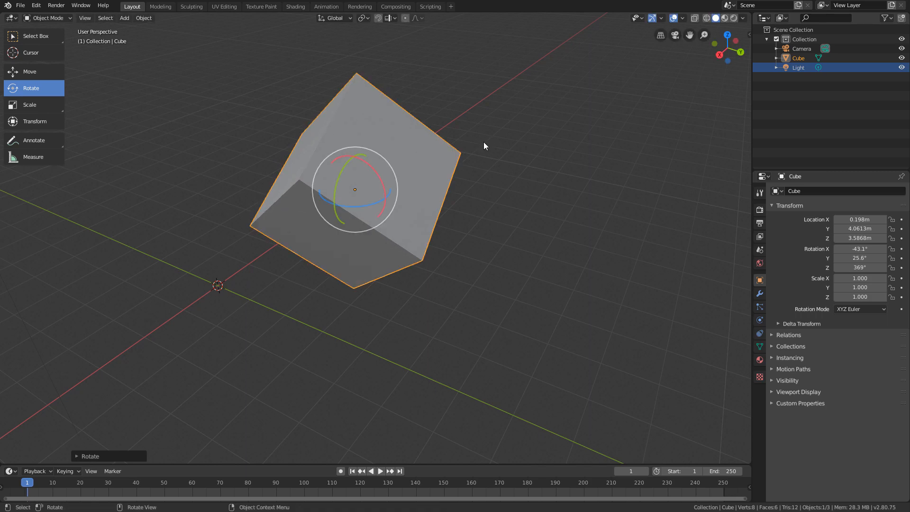
scroll(484, 142, down, 2)
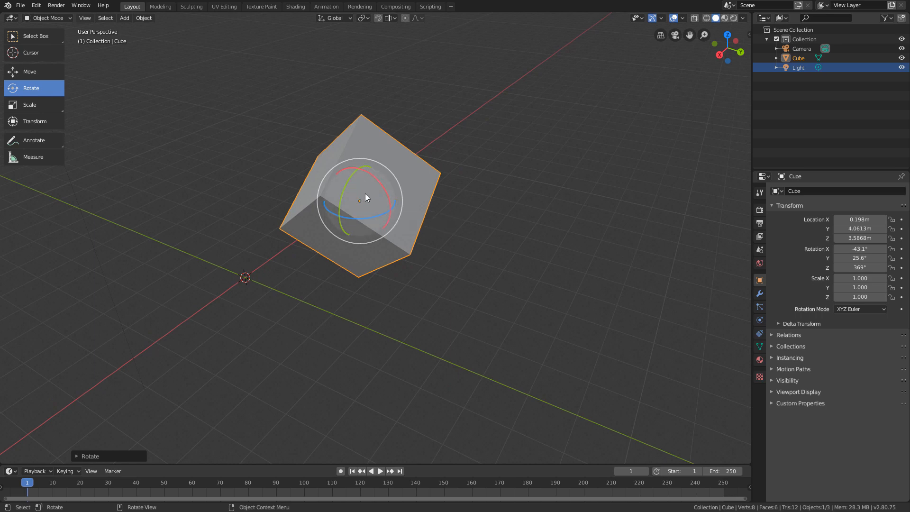
drag(365, 194, 431, 227)
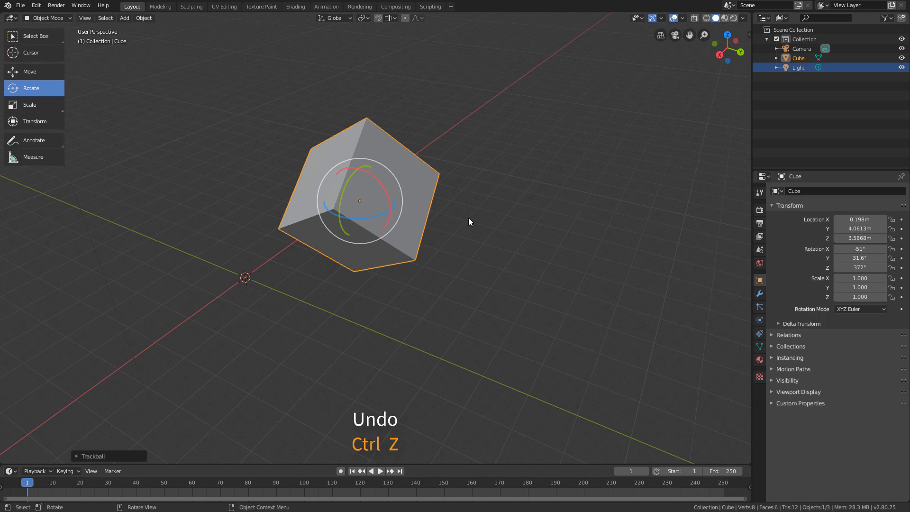
Step: Undo all the rotations applied to the cube
key(ctrl+z)
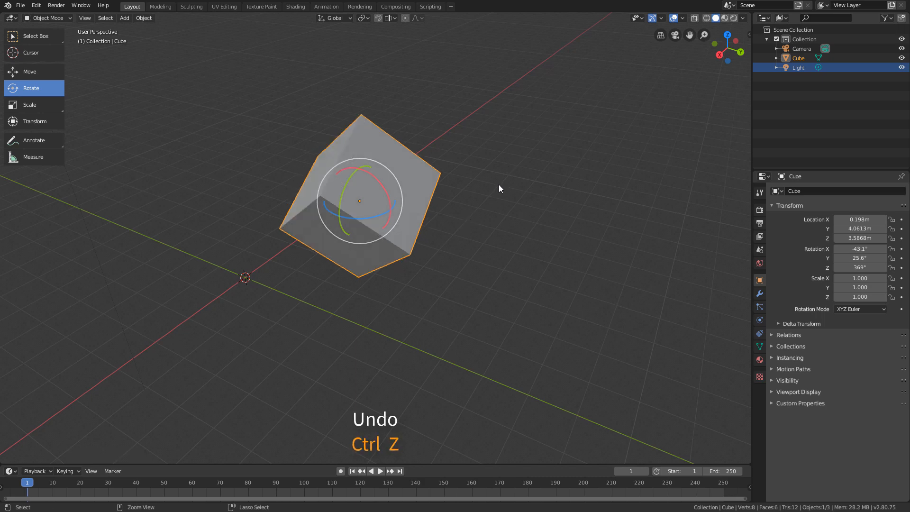
key(ctrl+z)
key(ctrl+z)
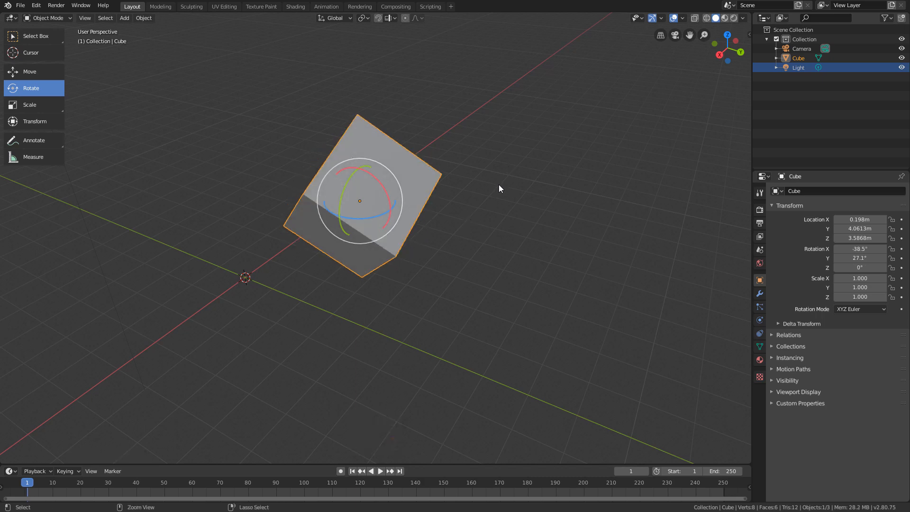
key(ctrl+z)
key(ctrl+z)
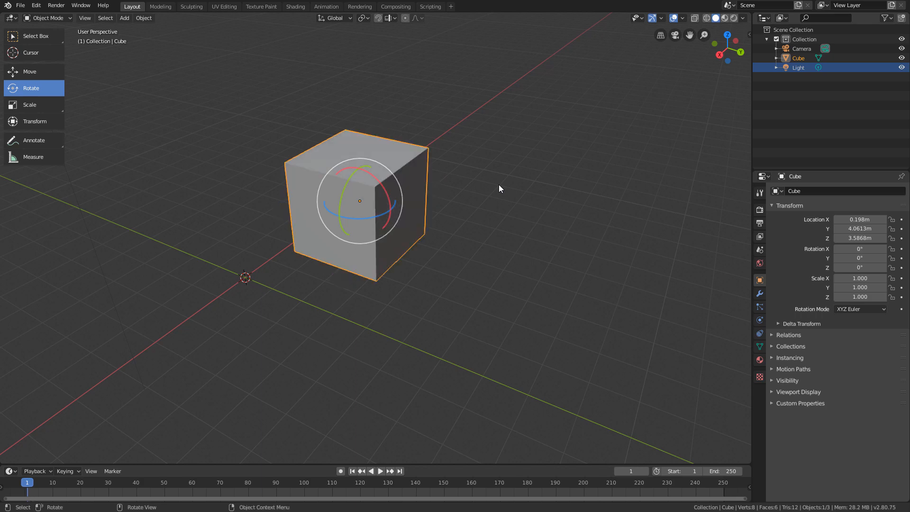
Step: Activate the Scale tool and examine its gizmo on the cube
mouse_move(437, 226)
middle_down()
mouse_move(392, 218)
mouse_move(446, 228)
middle_up()
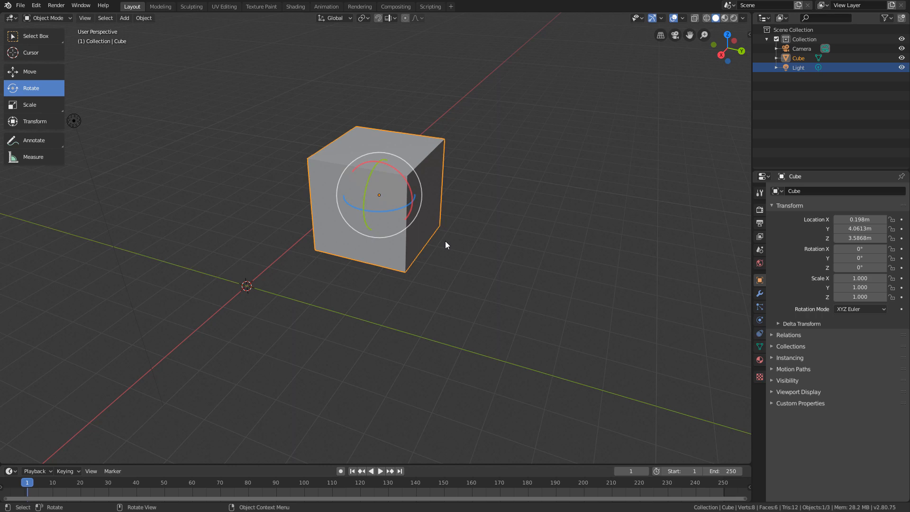
middle_drag(434, 235, 441, 232)
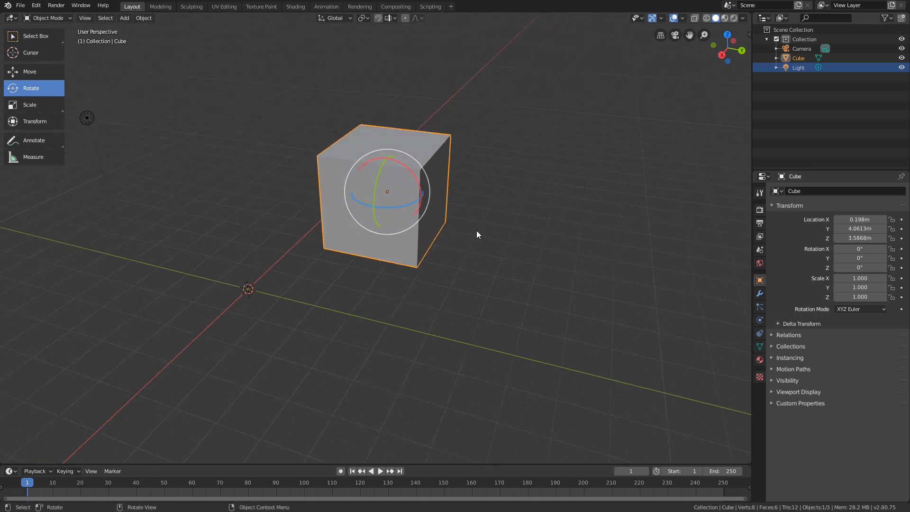
mouse_move(476, 233)
middle_down()
mouse_move(460, 233)
mouse_move(465, 229)
middle_up()
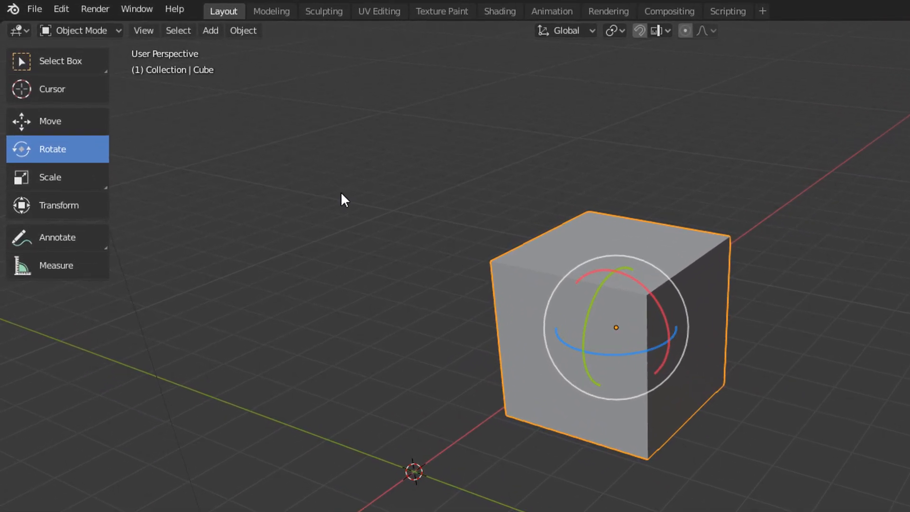
click(48, 175)
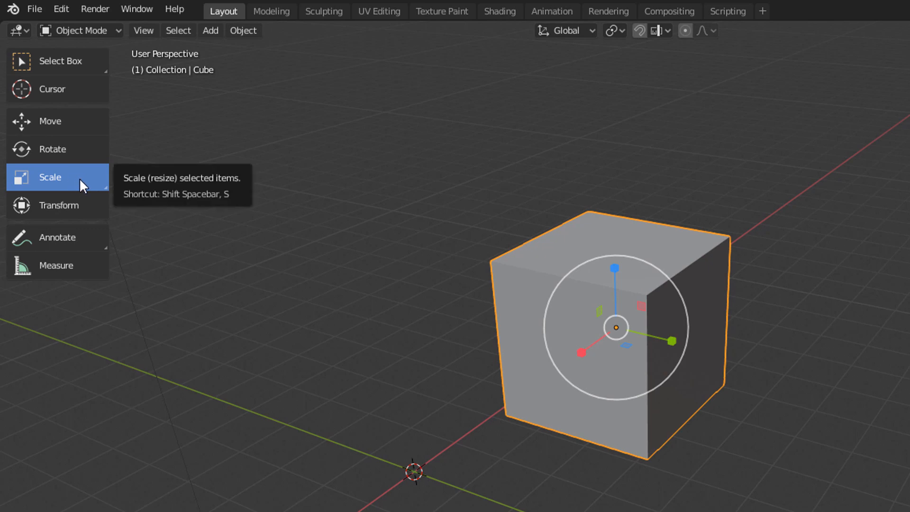
middle_drag(453, 197, 441, 198)
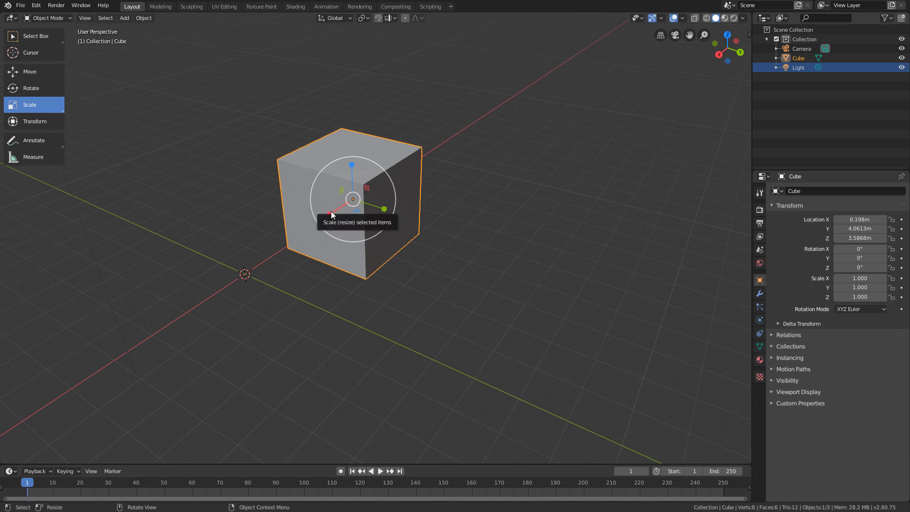
Step: Scale the cube along single axes and in planes to about 1.62 on X, 1.25 on Y and 2.11 on Z
mouse_move(331, 211)
mouse_down()
mouse_move(312, 226)
mouse_move(332, 209)
mouse_move(320, 215)
mouse_up()
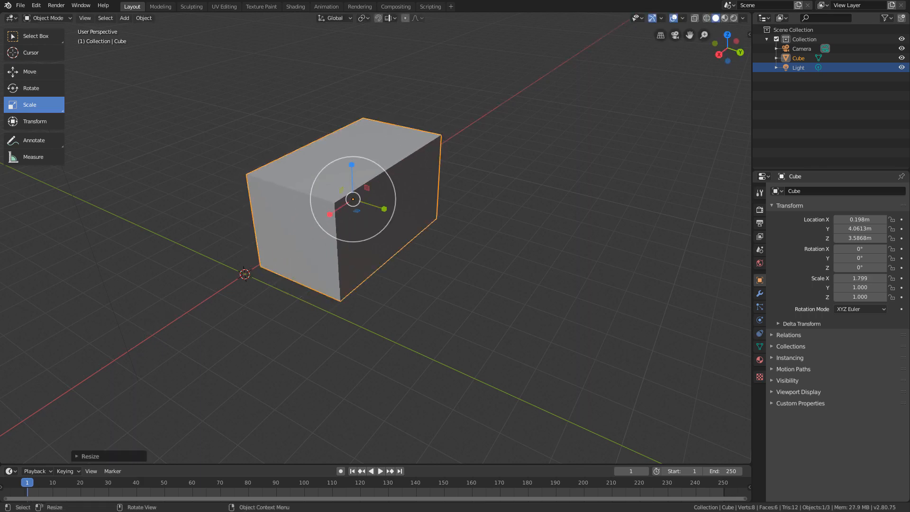
mouse_move(386, 214)
mouse_down()
mouse_move(412, 216)
mouse_move(393, 216)
mouse_up()
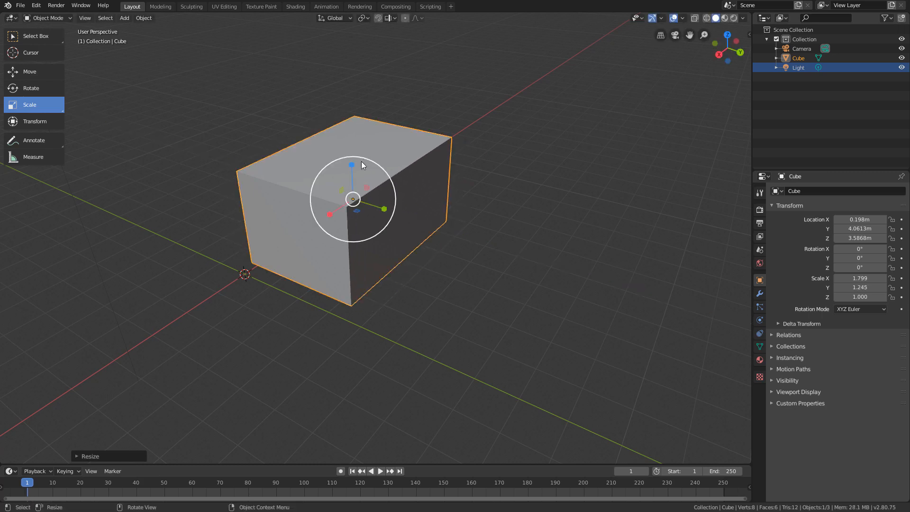
drag(351, 166, 349, 145)
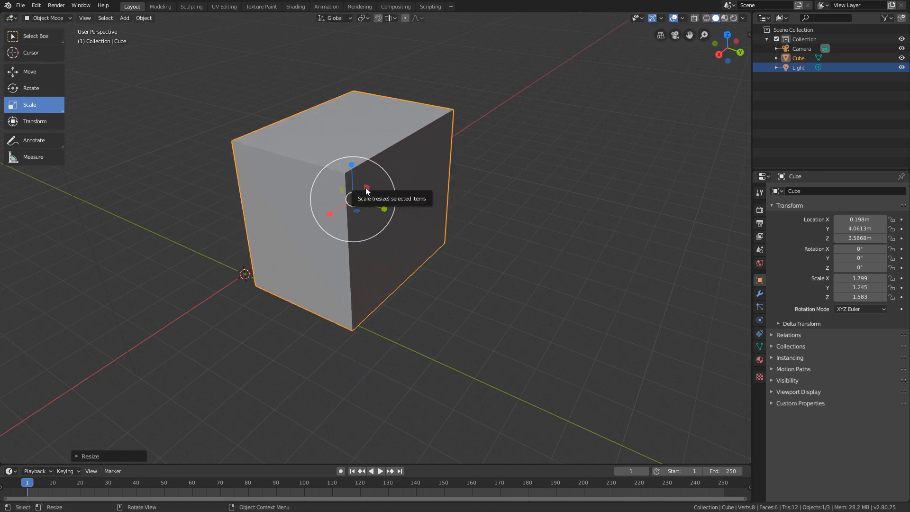
drag(367, 186, 356, 204)
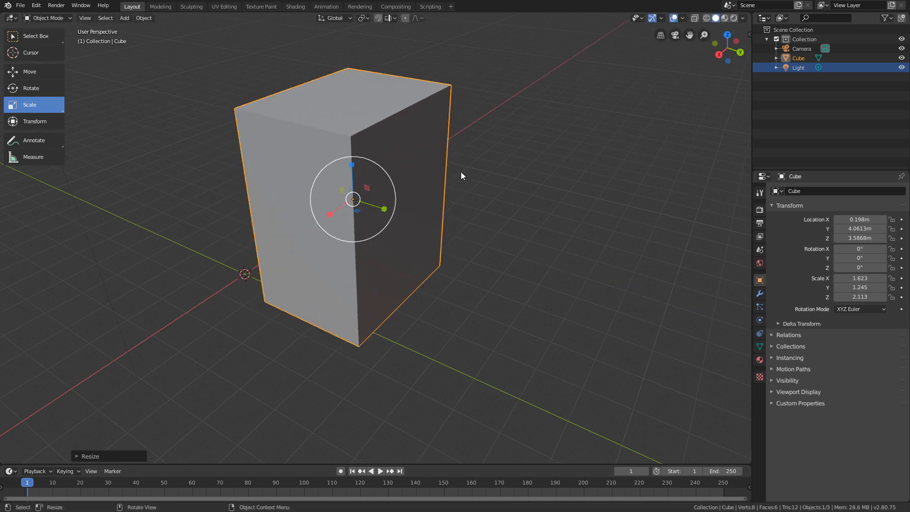
Step: Scale the cube uniformly down and up several times, finishing at about 1.54 on X, 1.18 on Y and 2.01 on Z
key(s)
click(392, 201)
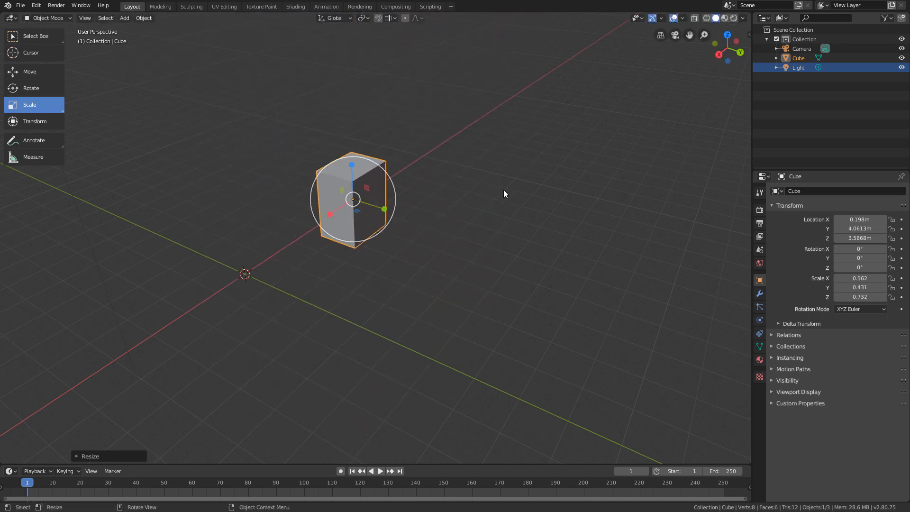
key(s)
click(606, 174)
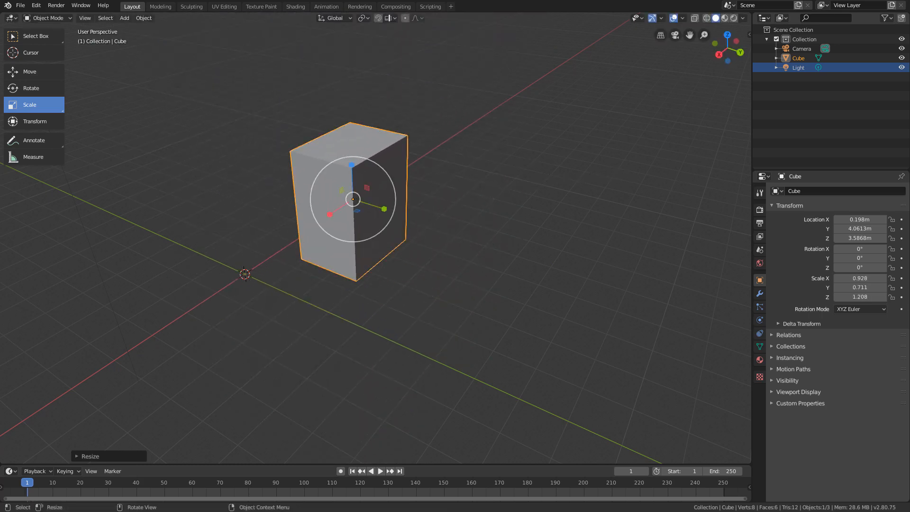
key(s)
click(571, 170)
key(s)
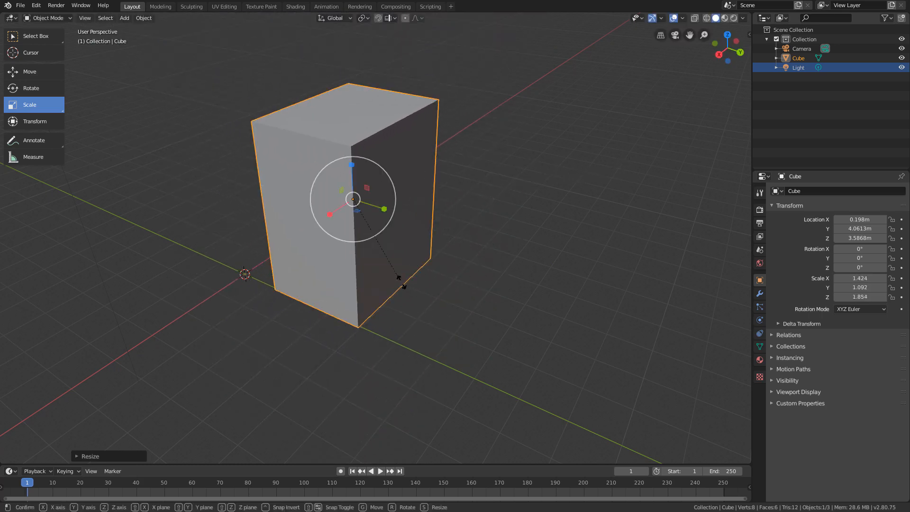
click(414, 286)
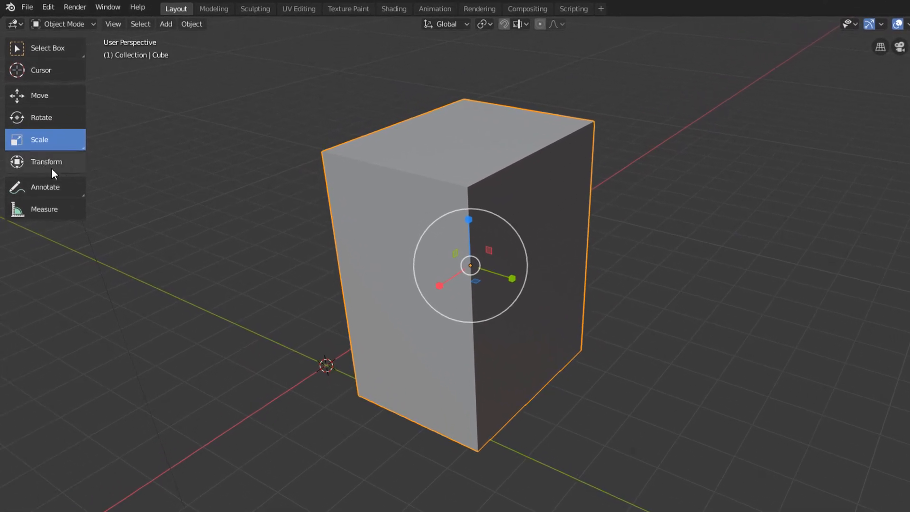
Step: Activate the Transform tool and move the cube along single axes to about -0.38 m on X and 3.86 m on Y
click(60, 161)
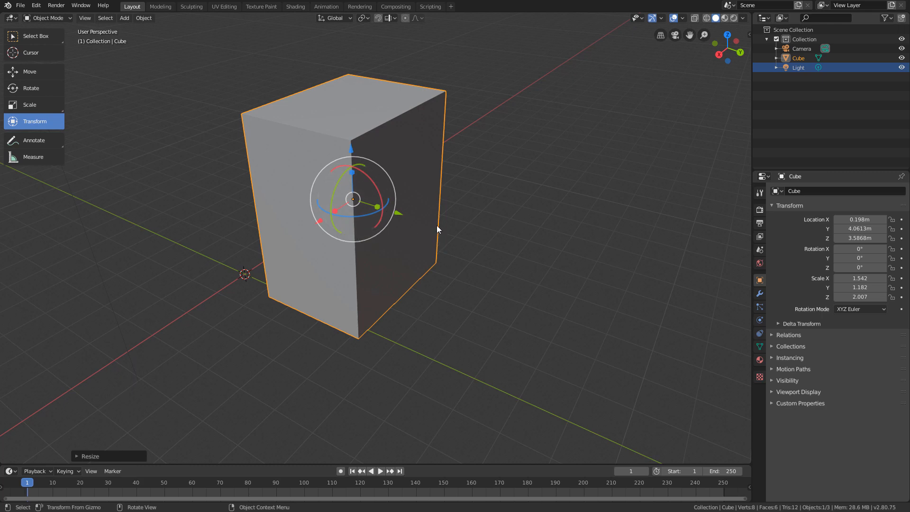
mouse_move(320, 221)
mouse_down()
mouse_move(228, 261)
mouse_move(318, 222)
mouse_up()
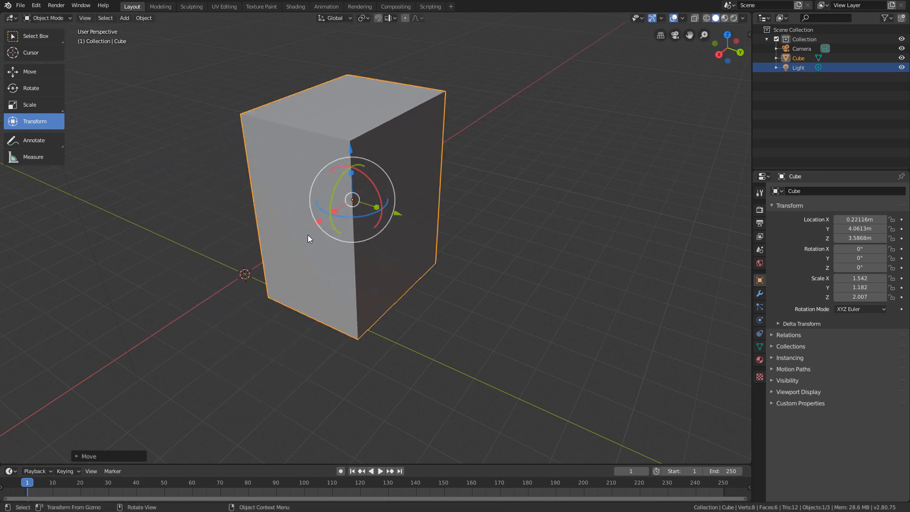
middle_drag(331, 170, 396, 247)
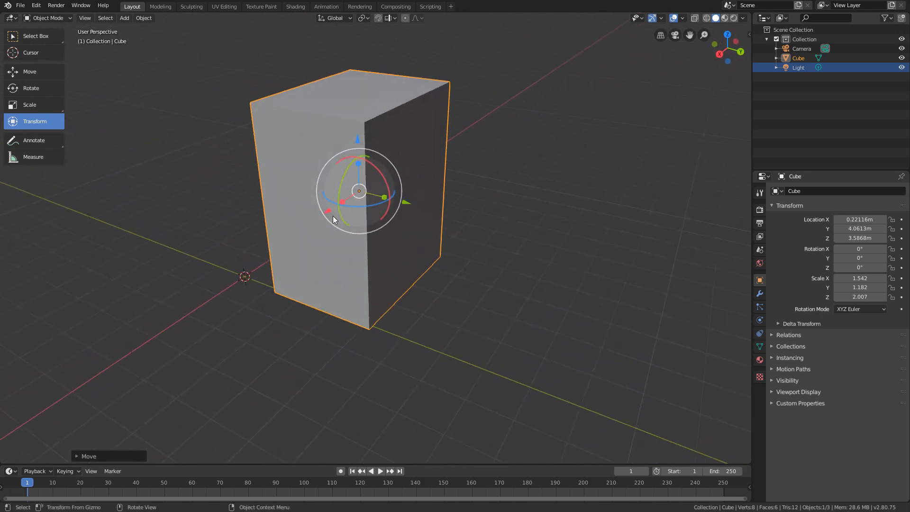
drag(326, 213, 345, 203)
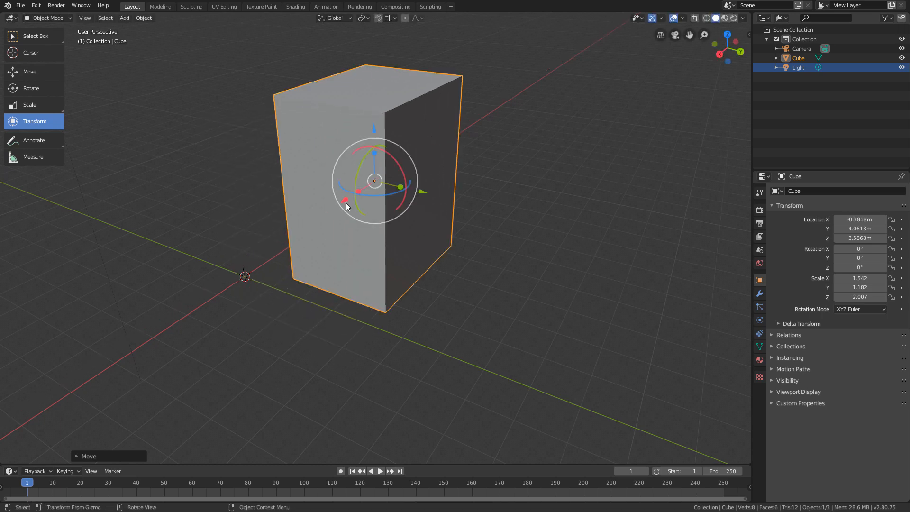
drag(425, 194, 413, 198)
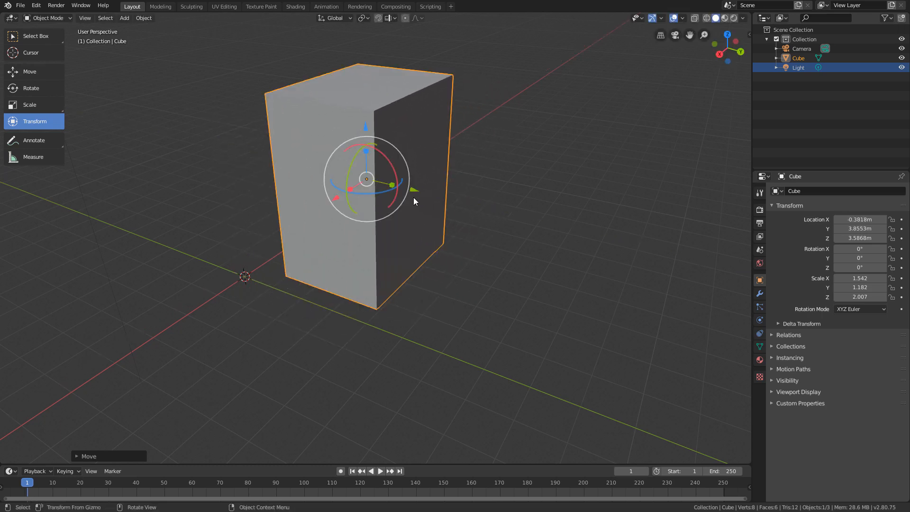
Step: With the combined gizmo, rotate the cube to about 8.6°, -21°, -3.1°, scale it to about 2.14, 0.96, 1.07, and nudge its position
drag(356, 153, 360, 194)
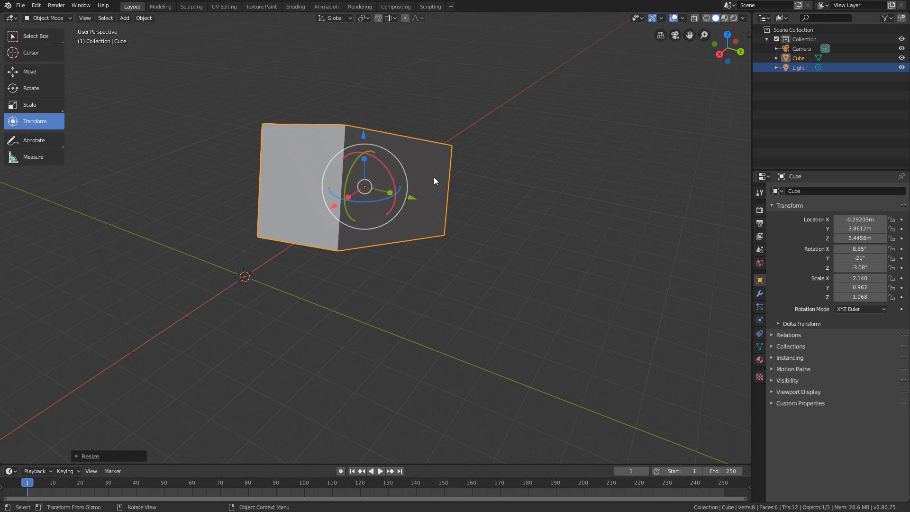
drag(433, 177, 431, 179)
middle_drag(479, 243, 471, 257)
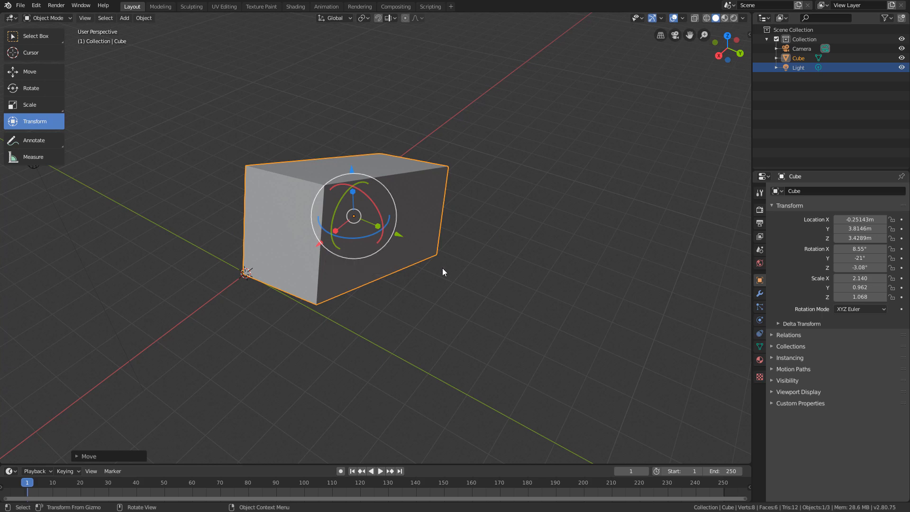
middle_drag(442, 279, 447, 274)
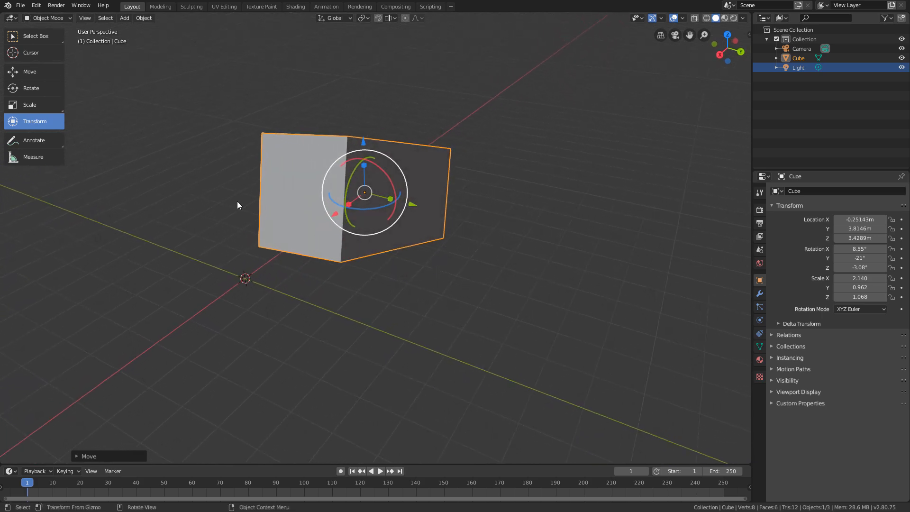
Step: Switch to the Select Box tool and move the cube freely without a gizmo to about X -1.52 m, Y 4.23 m, Z 4.80 m
click(40, 37)
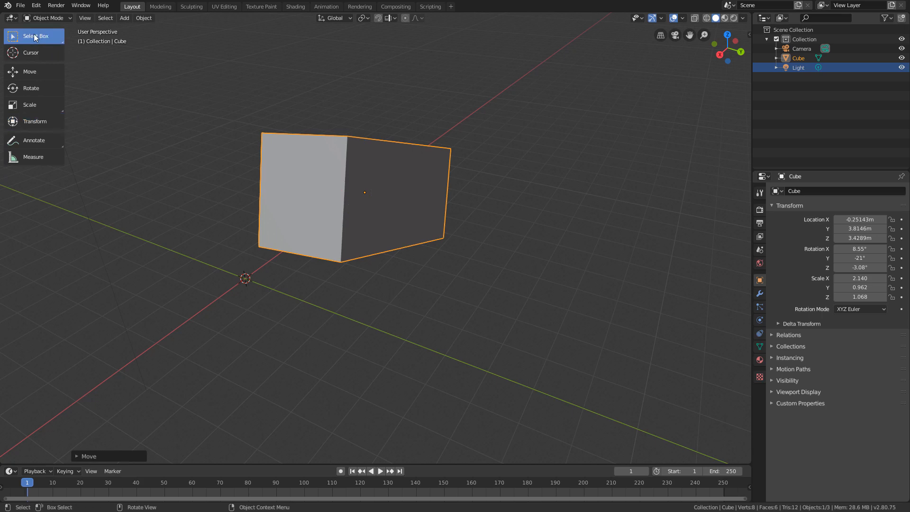
scroll(297, 167, down, 1)
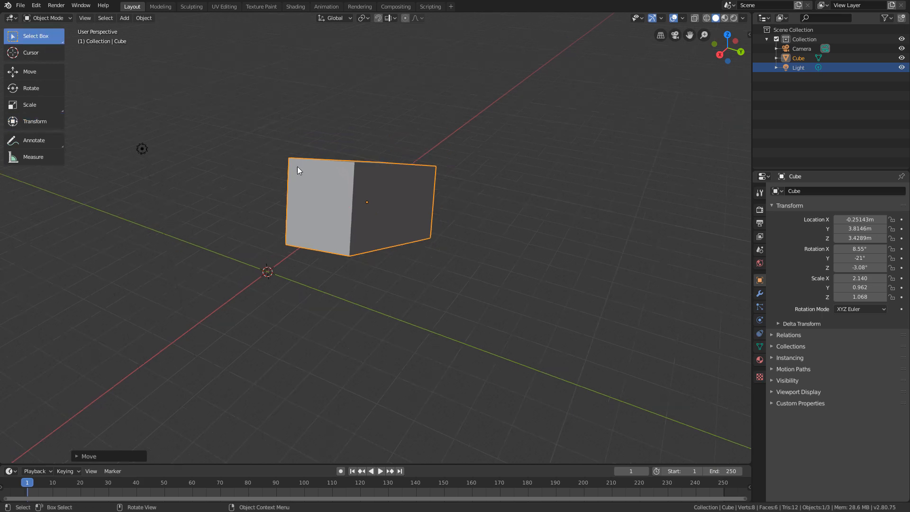
middle_drag(421, 188, 424, 198)
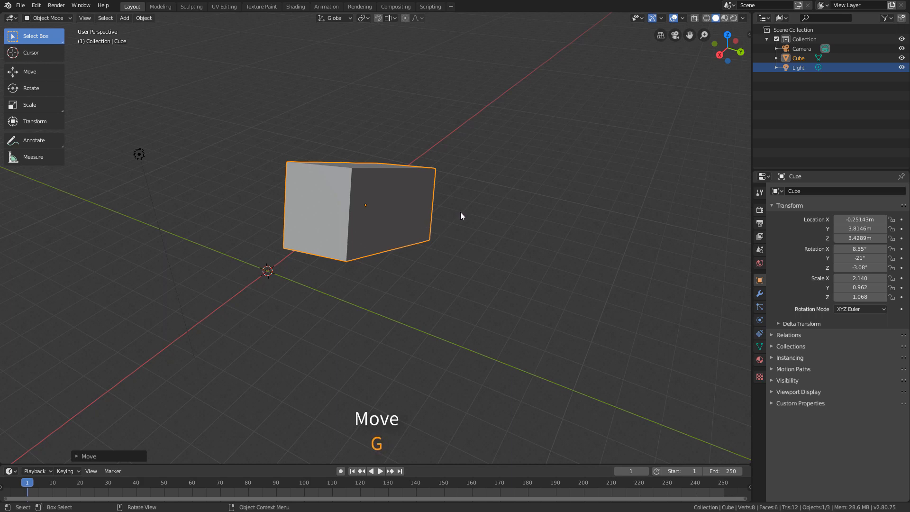
key(g)
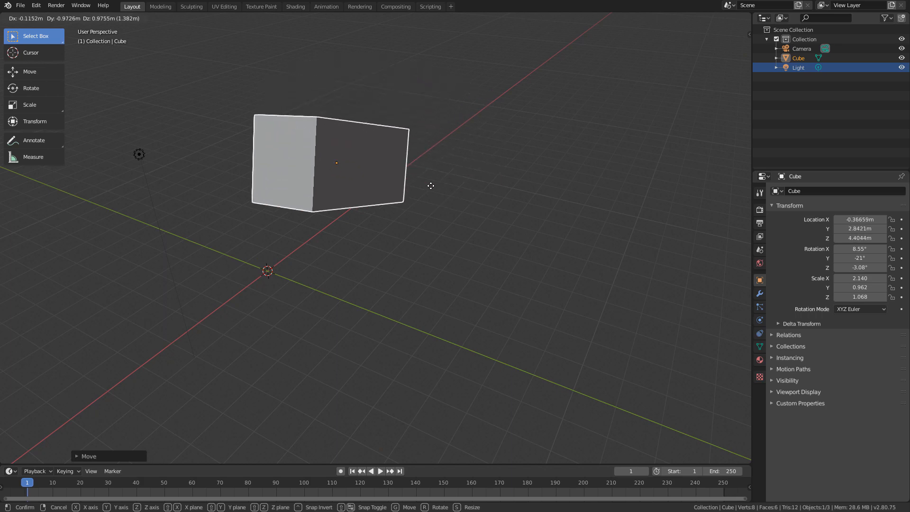
click(506, 158)
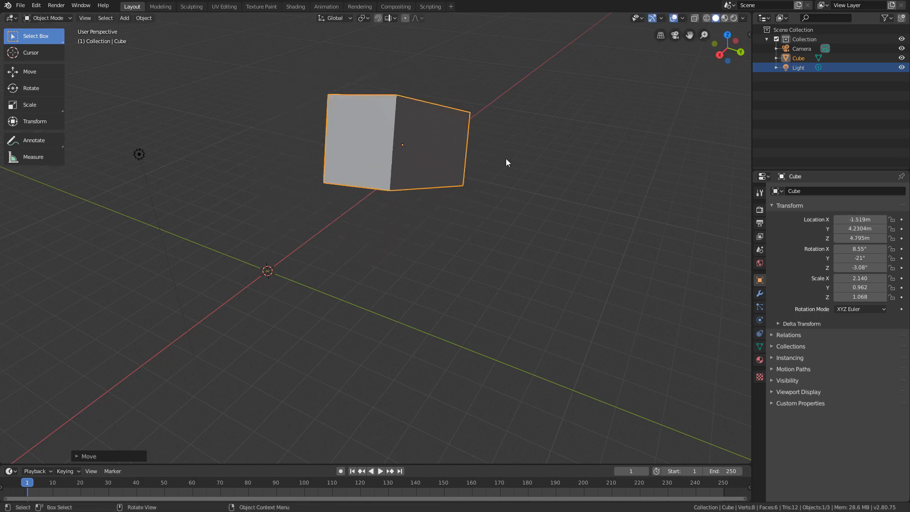
Step: Rotate the cube freely in the view plane to about 21.5° on X, -7.4° on Y and 8.8° on Z
middle_drag(538, 191, 517, 199)
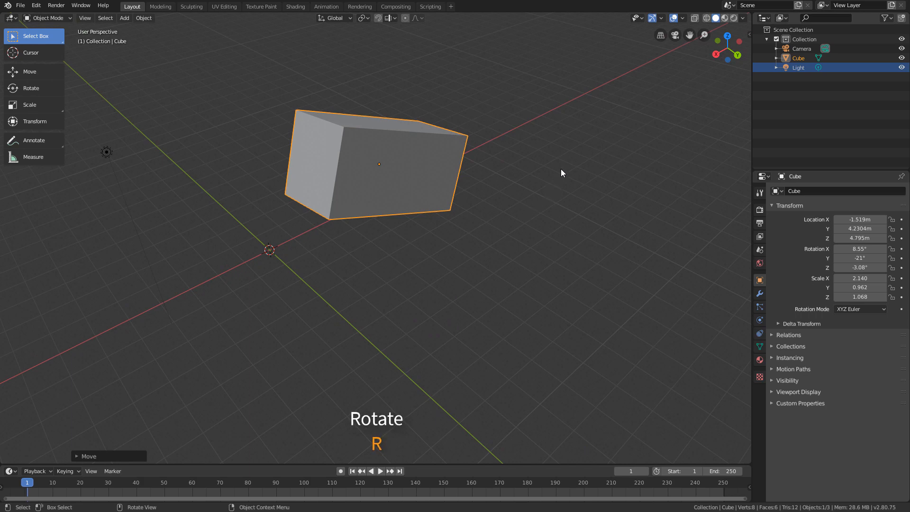
key(r)
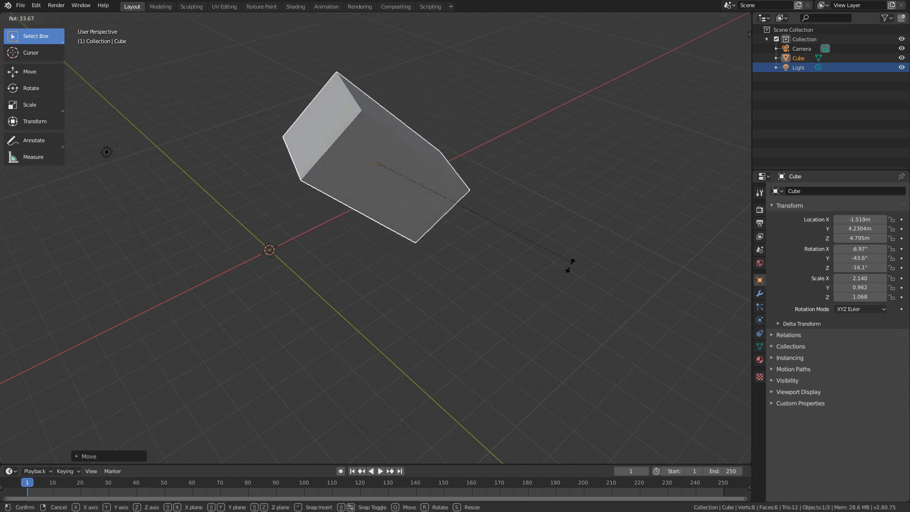
click(540, 151)
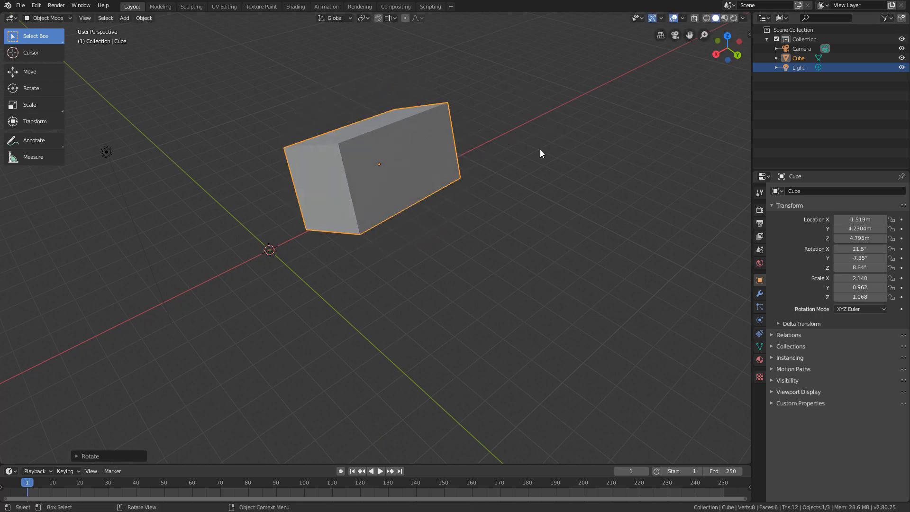
Step: Scale the cube uniformly without a gizmo to about 2.18 on X, 0.98 on Y and 1.09 on Z
mouse_move(514, 231)
middle_down()
mouse_move(540, 221)
mouse_move(507, 234)
middle_up()
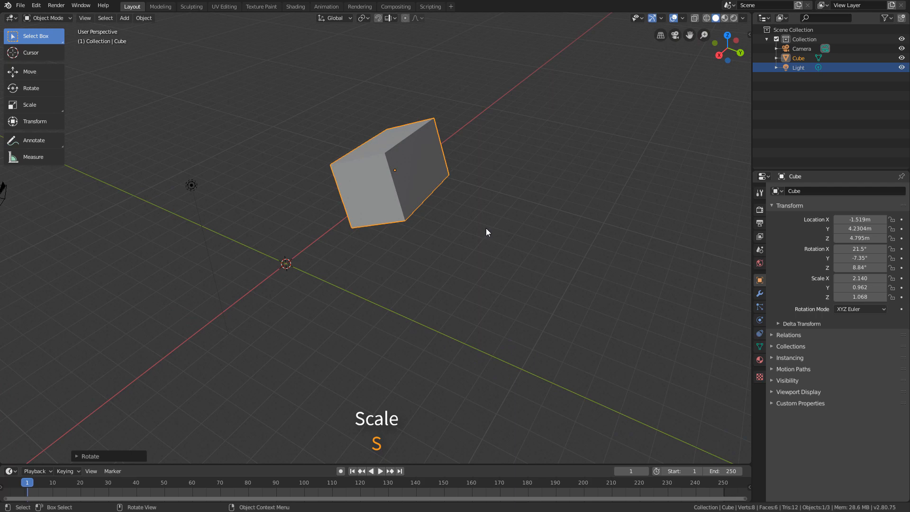
key(s)
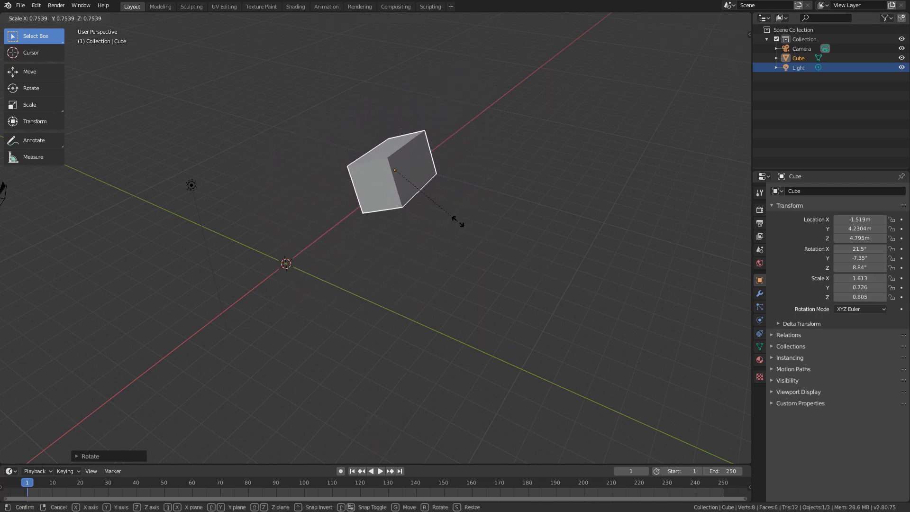
click(488, 229)
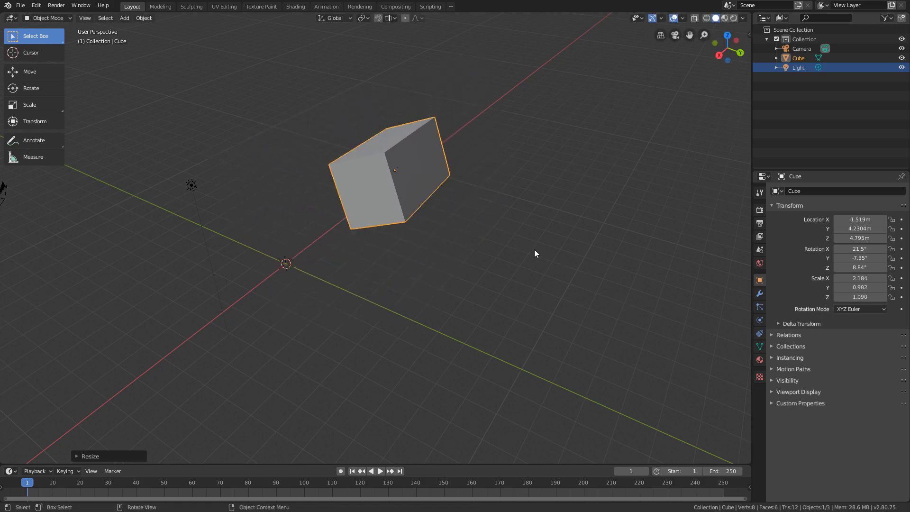
middle_drag(523, 254, 524, 275)
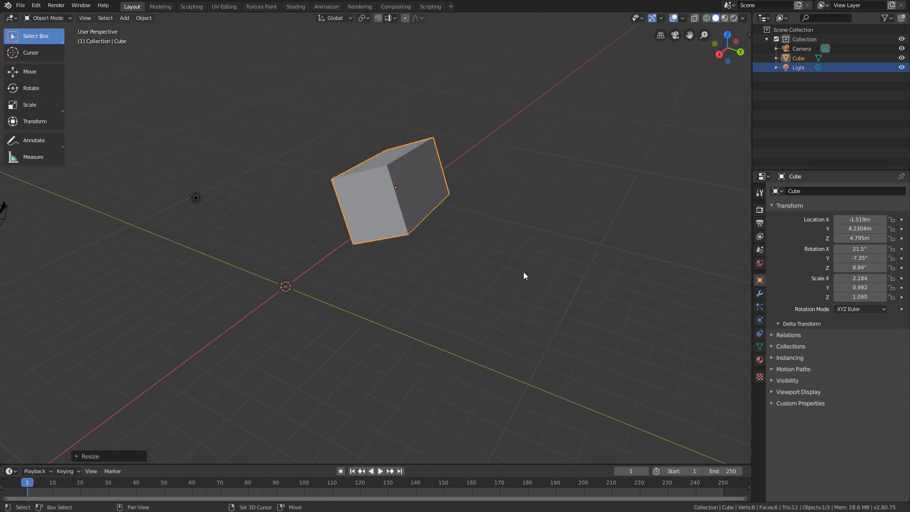